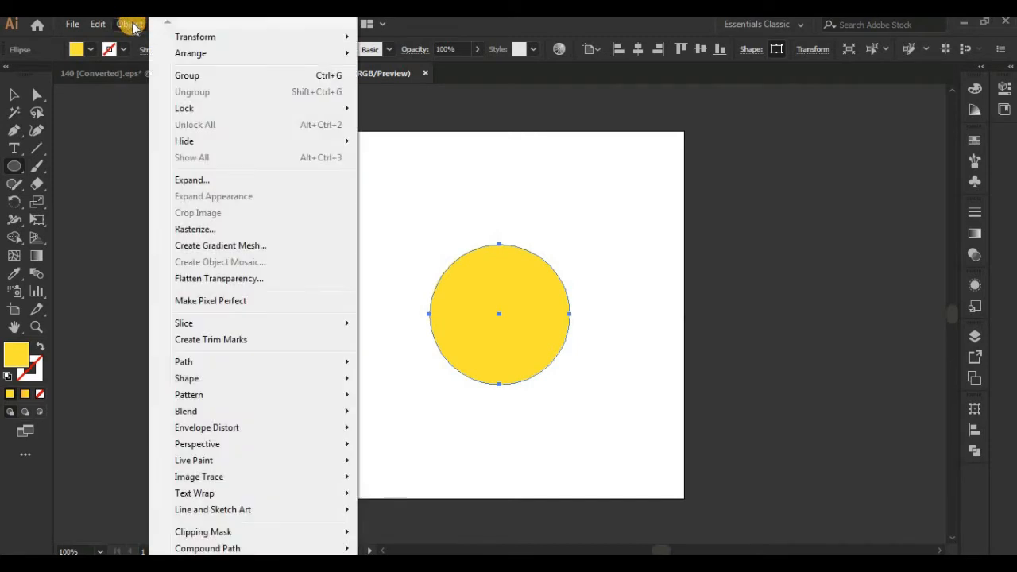
- Add anchor points to the yellow circle's path twice
{"action": "mouse_move", "coordinate": [199, 363]}
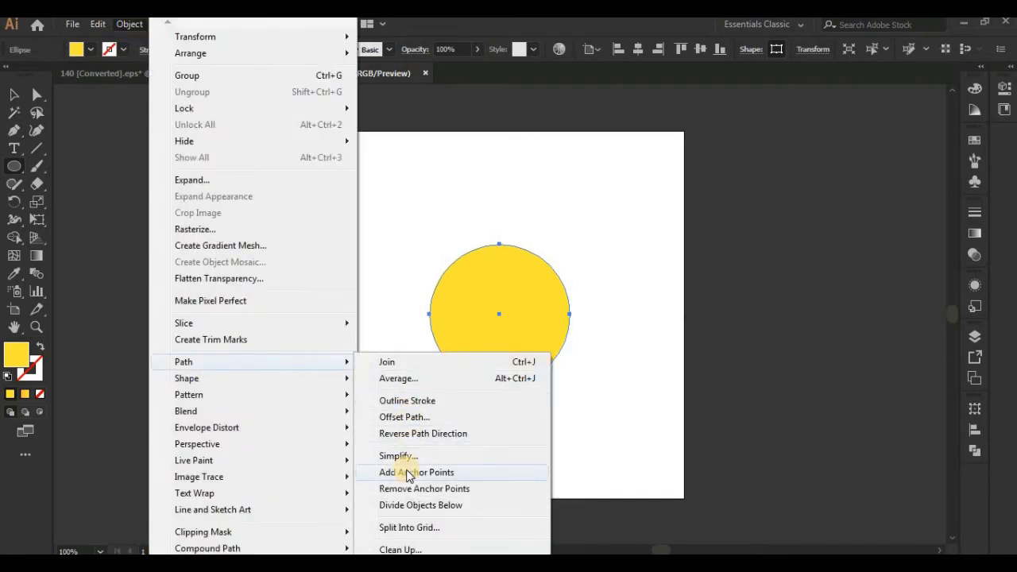
{"action": "left_click", "coordinate": [409, 472]}
{"action": "left_click", "coordinate": [129, 26]}
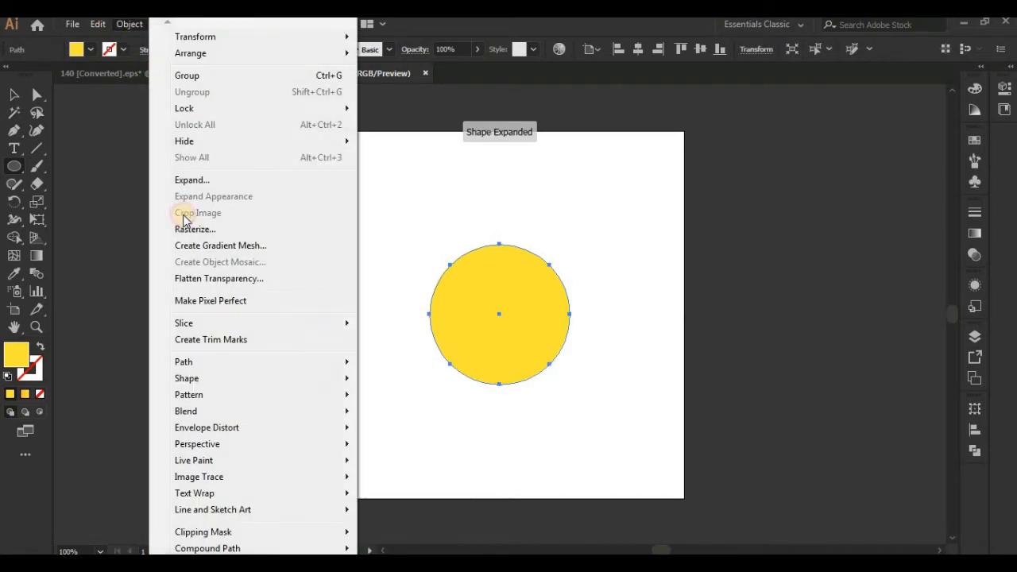
{"action": "mouse_move", "coordinate": [210, 364]}
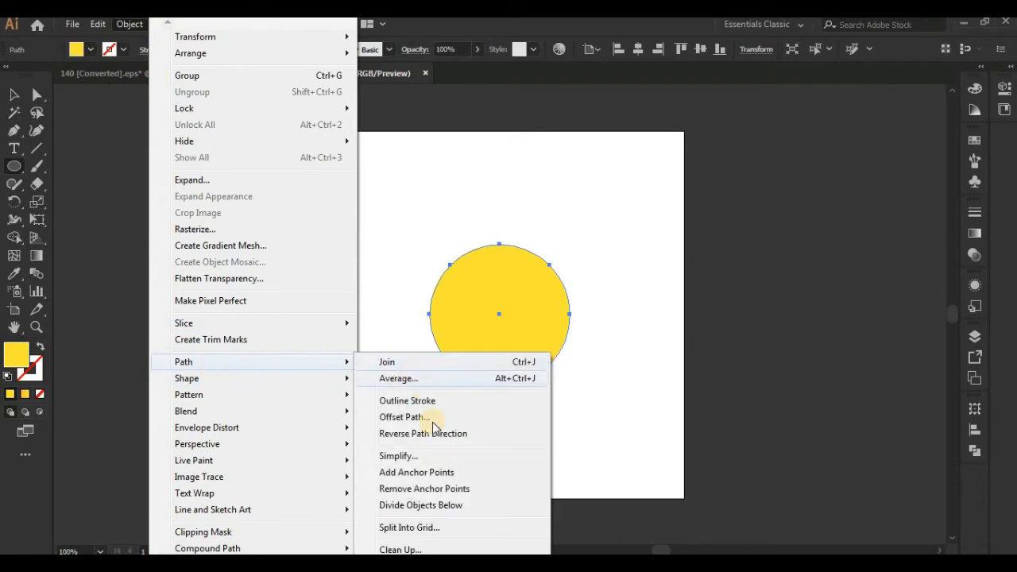
{"action": "left_click", "coordinate": [438, 472]}
- Apply a Pucker & Bloat effect of -15% to the circle to give it a ring of pointed spikes, then deselect it
{"action": "left_click", "coordinate": [232, 27]}
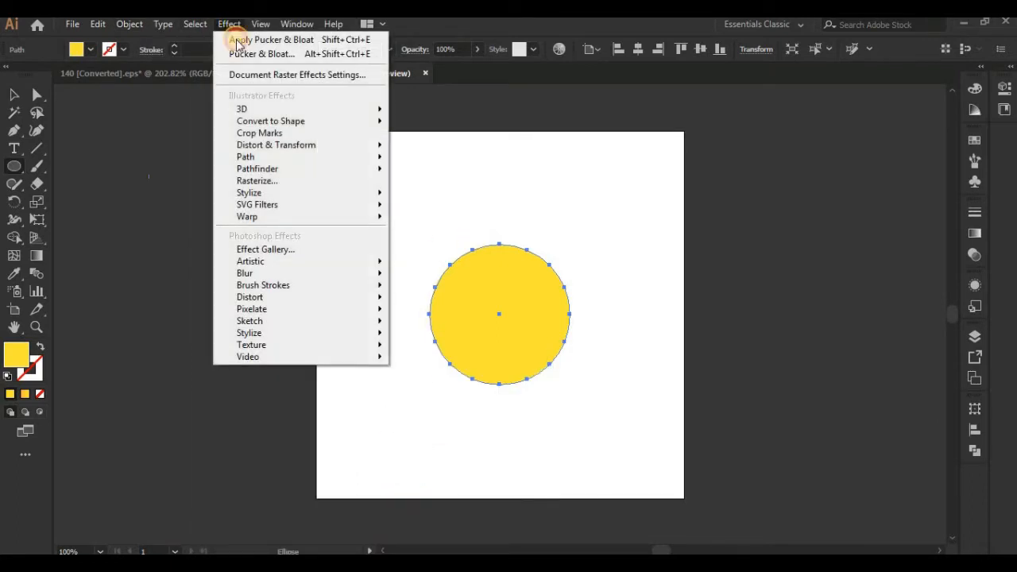
{"action": "mouse_move", "coordinate": [261, 151]}
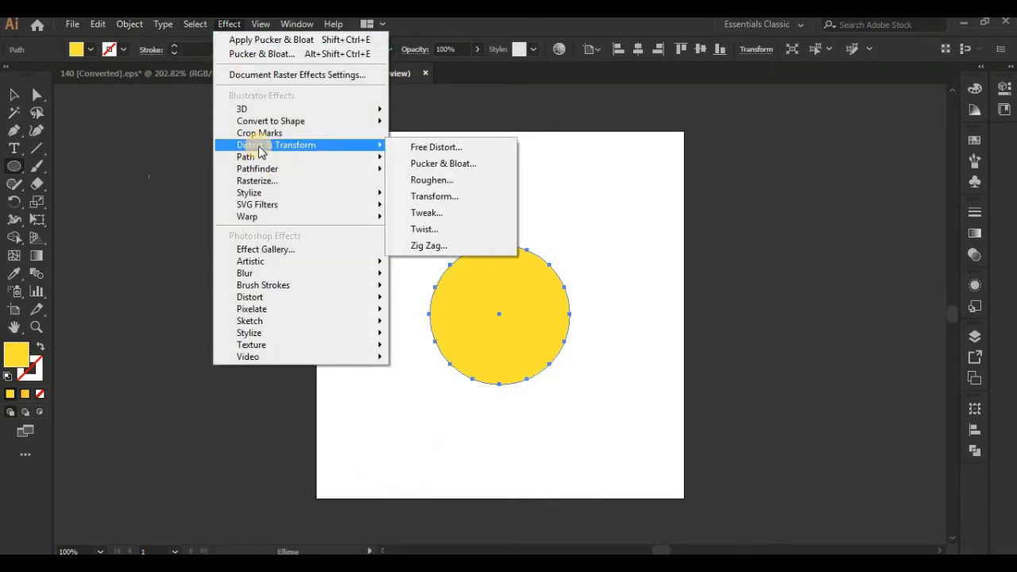
{"action": "left_click", "coordinate": [438, 164]}
{"action": "left_click", "coordinate": [606, 306]}
{"action": "left_click_drag", "start_coordinate": [643, 230], "coordinate": [731, 222]}
{"action": "left_click_drag", "start_coordinate": [741, 257], "coordinate": [736, 256]}
{"action": "left_click", "coordinate": [875, 256]}
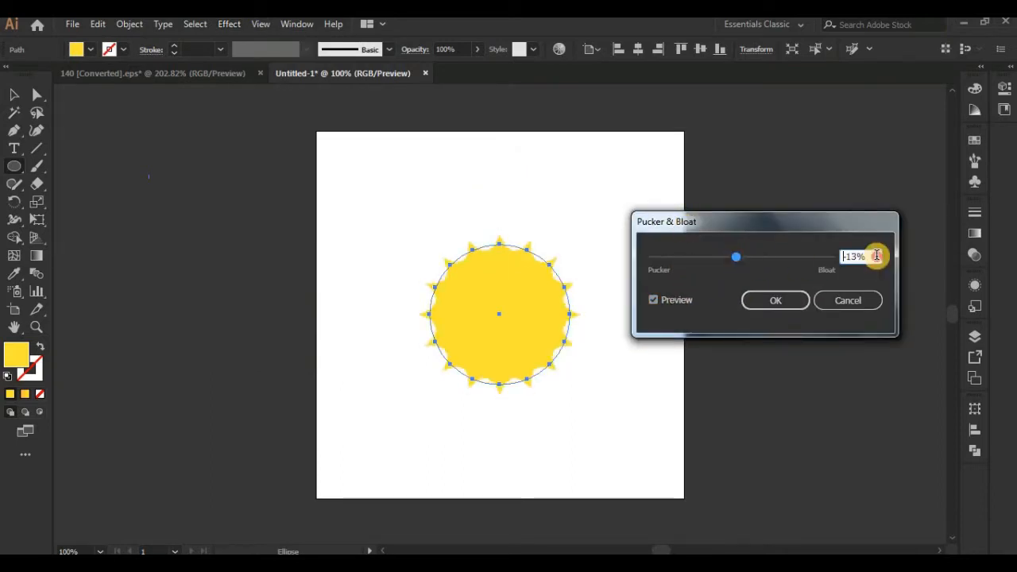
{"action": "double_click", "coordinate": [853, 254]}
{"action": "left_click", "coordinate": [779, 306]}
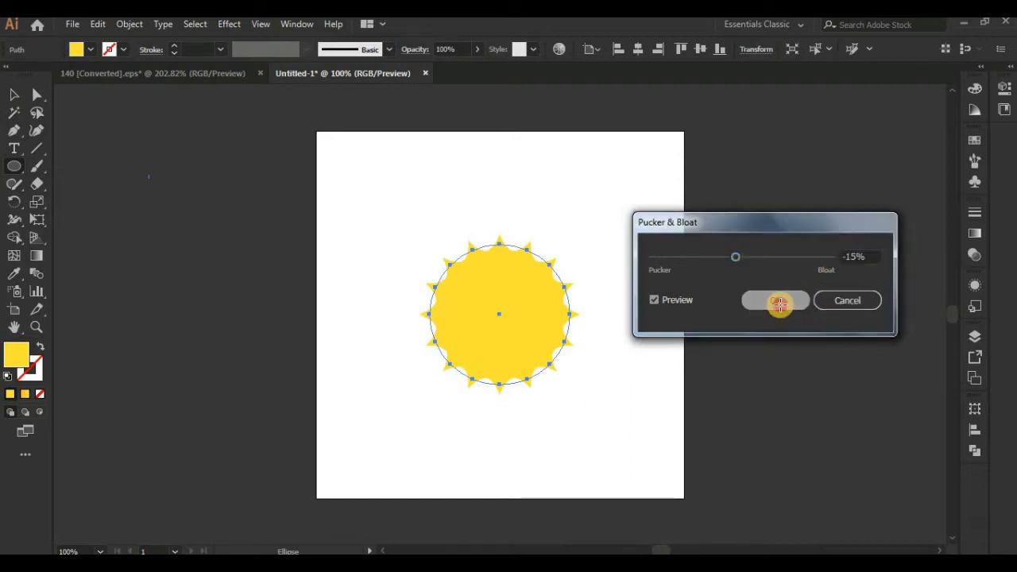
{"action": "left_click", "coordinate": [11, 94]}
{"action": "left_click", "coordinate": [347, 304]}
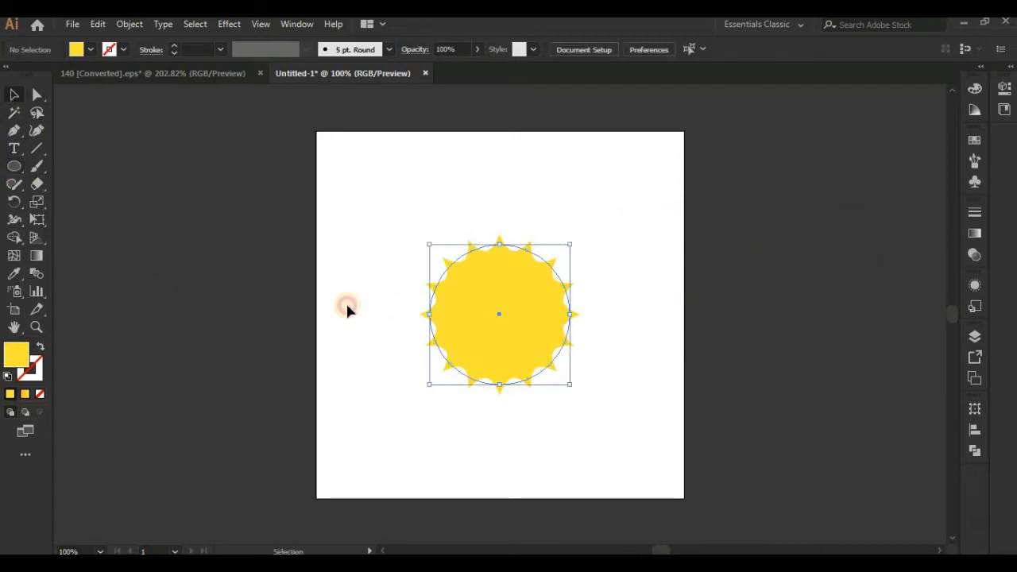
- Copy the spiked yellow shape and paste the duplicate in front at the same position
{"action": "left_click", "coordinate": [483, 310]}
{"action": "left_click", "coordinate": [92, 30]}
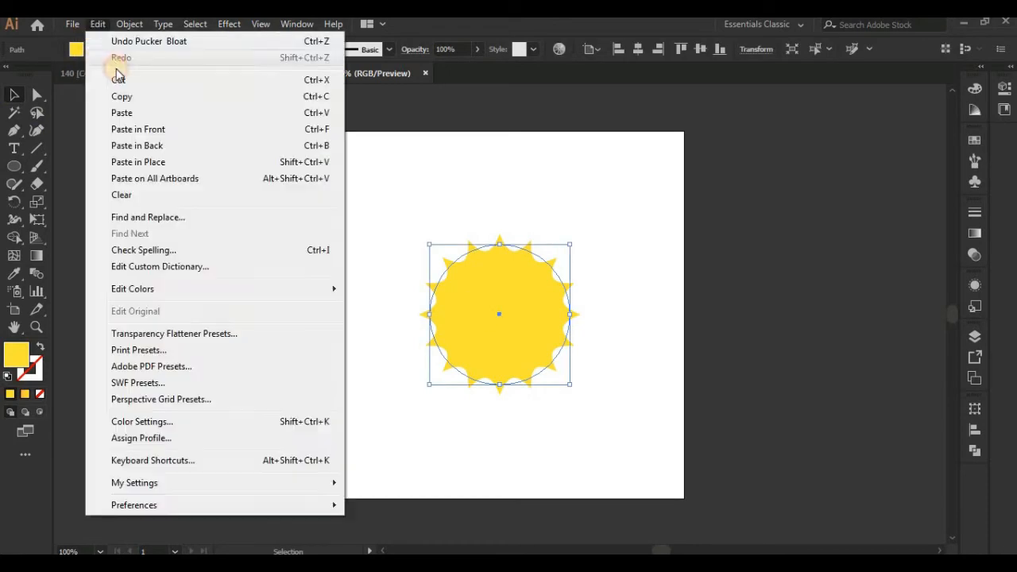
{"action": "left_click", "coordinate": [122, 94]}
{"action": "left_click", "coordinate": [104, 30]}
{"action": "left_click", "coordinate": [127, 130]}
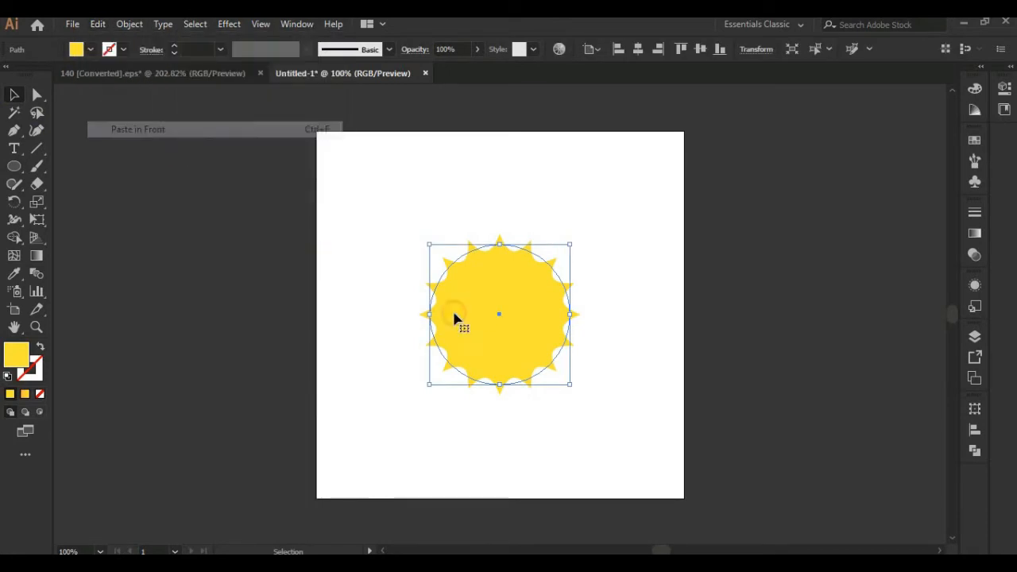
{"action": "left_click_drag", "start_coordinate": [527, 330], "coordinate": [520, 329]}
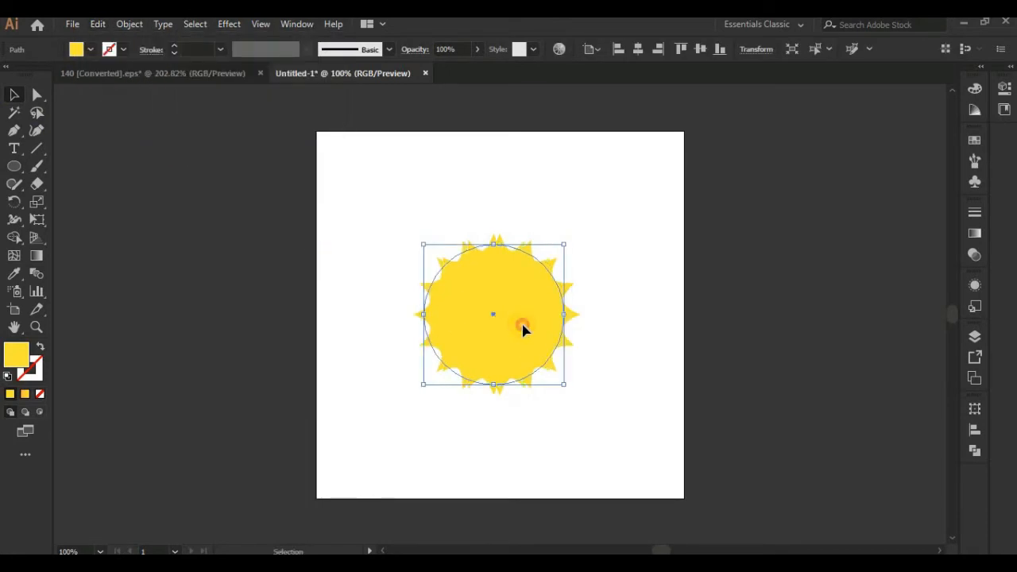
{"action": "key", "text": "a"}
{"action": "key", "text": "v"}
- Fill the front copy with a linear gradient and set its first colour stop to RGB 244, 193, 33
{"action": "left_click", "coordinate": [976, 233]}
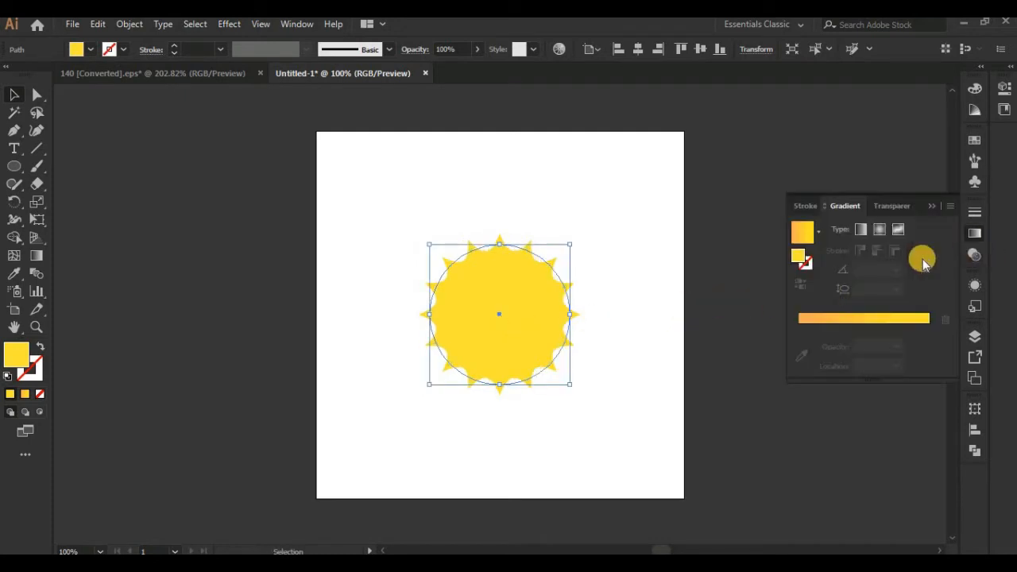
{"action": "left_click", "coordinate": [801, 230]}
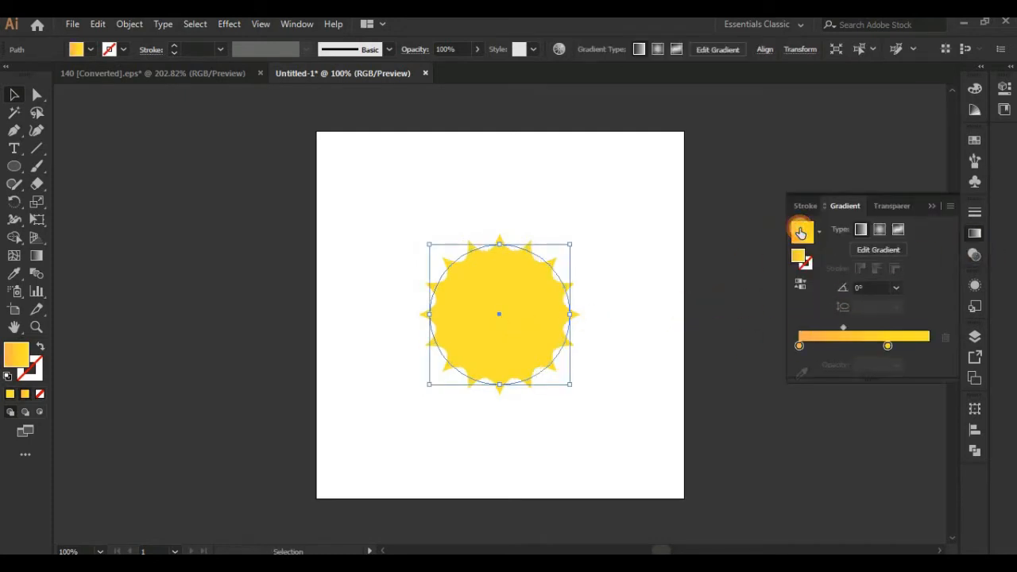
{"action": "left_click", "coordinate": [799, 346]}
{"action": "double_click", "coordinate": [800, 347]}
{"action": "left_click", "coordinate": [899, 399]}
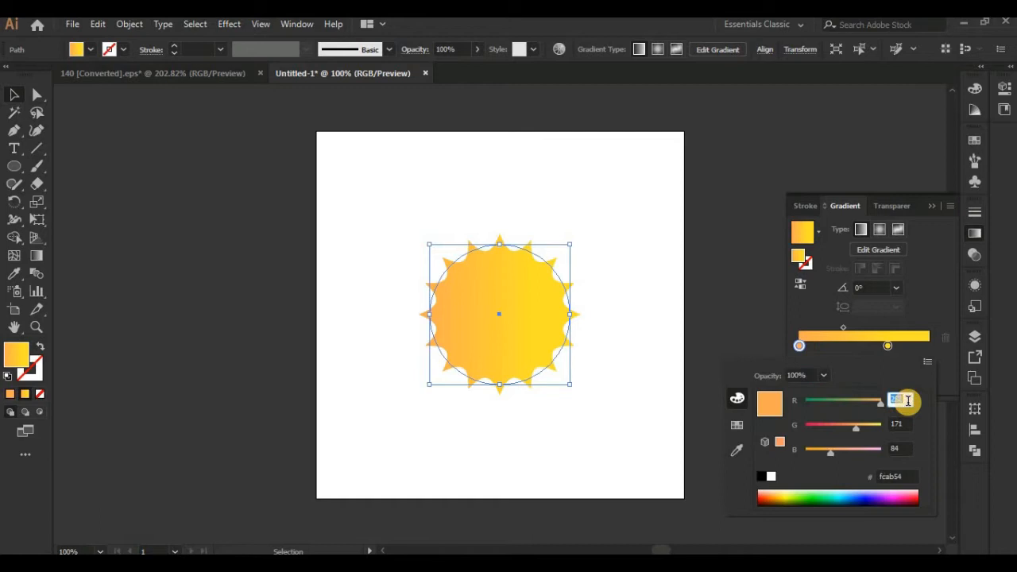
{"action": "left_click", "coordinate": [904, 449]}
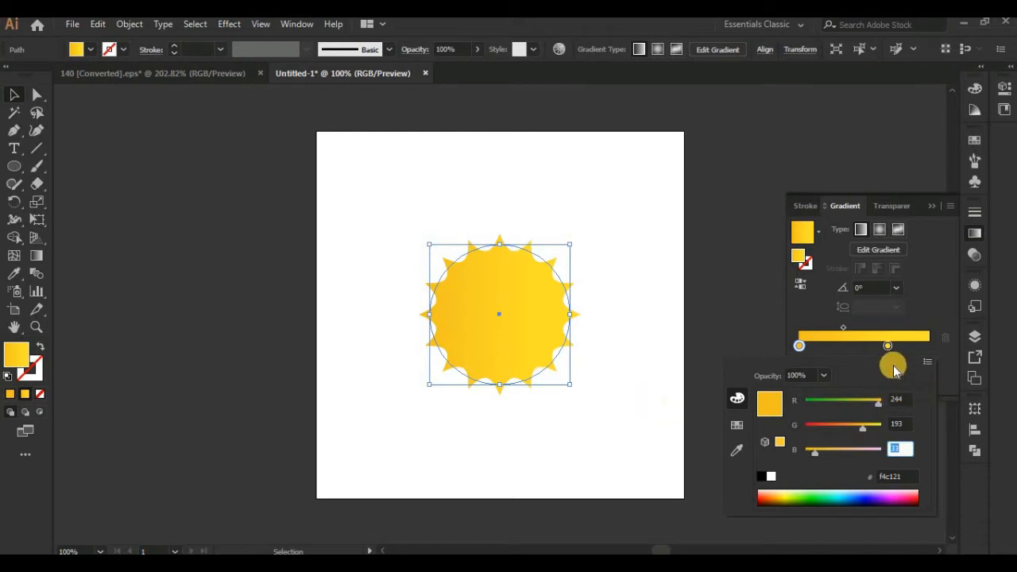
- Move the second gradient stop to 70.5% and set its colour to RGB 226, 153, 10
{"action": "left_click", "coordinate": [889, 346]}
{"action": "left_click_drag", "start_coordinate": [891, 345], "coordinate": [898, 350]}
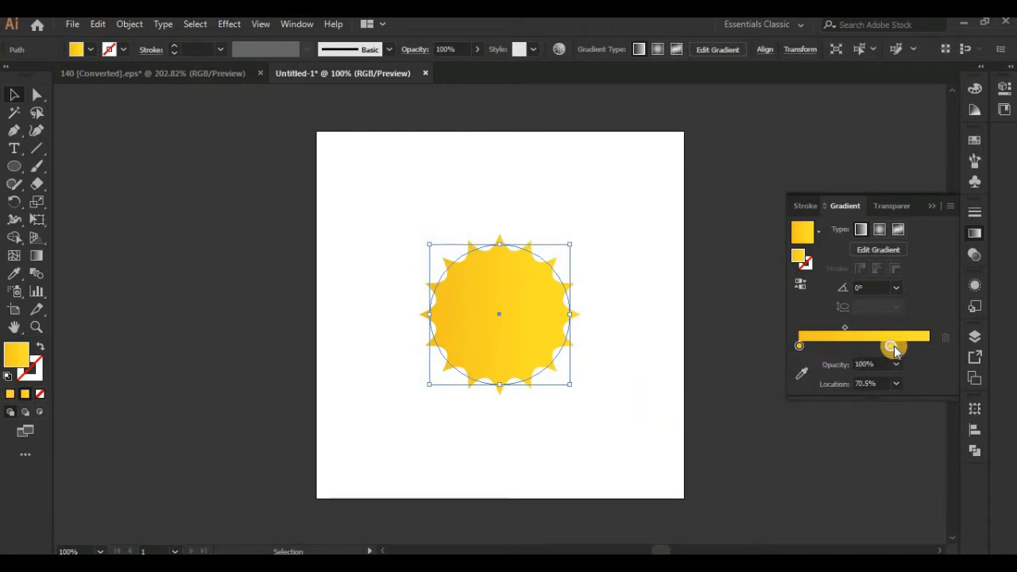
{"action": "double_click", "coordinate": [892, 346]}
{"action": "left_click_drag", "start_coordinate": [879, 401], "coordinate": [849, 429]}
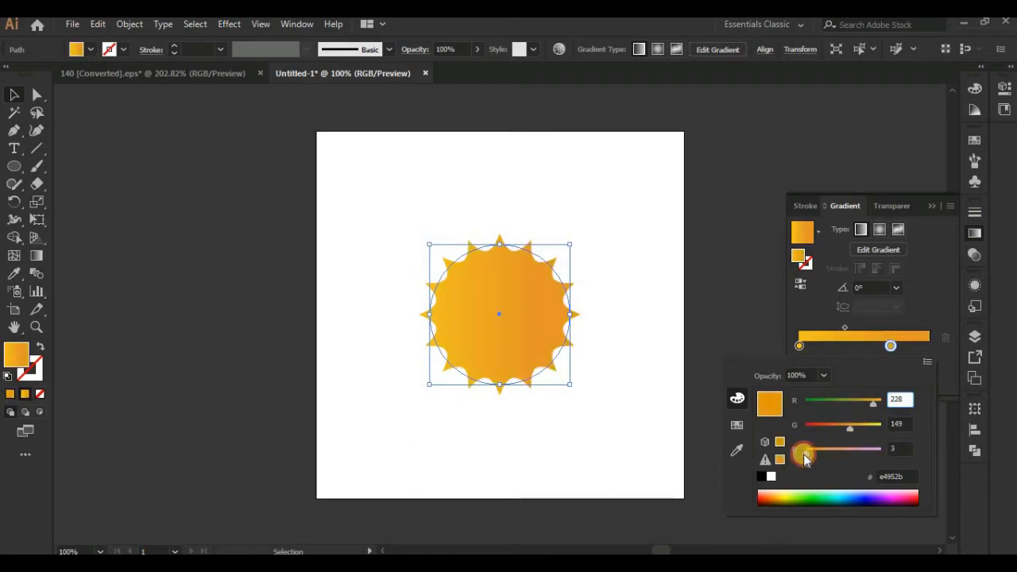
{"action": "left_click", "coordinate": [904, 447]}
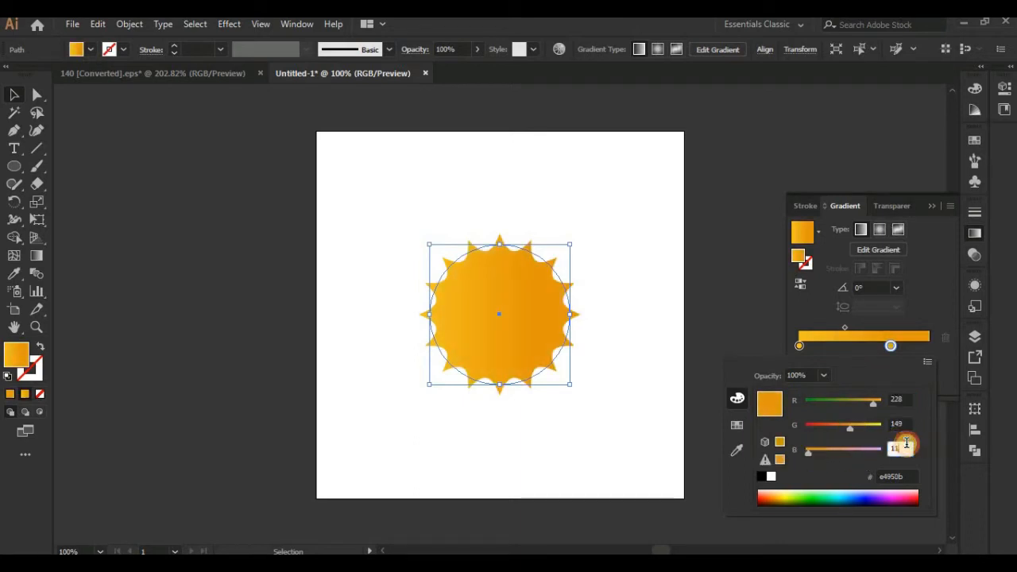
{"action": "left_click", "coordinate": [900, 401]}
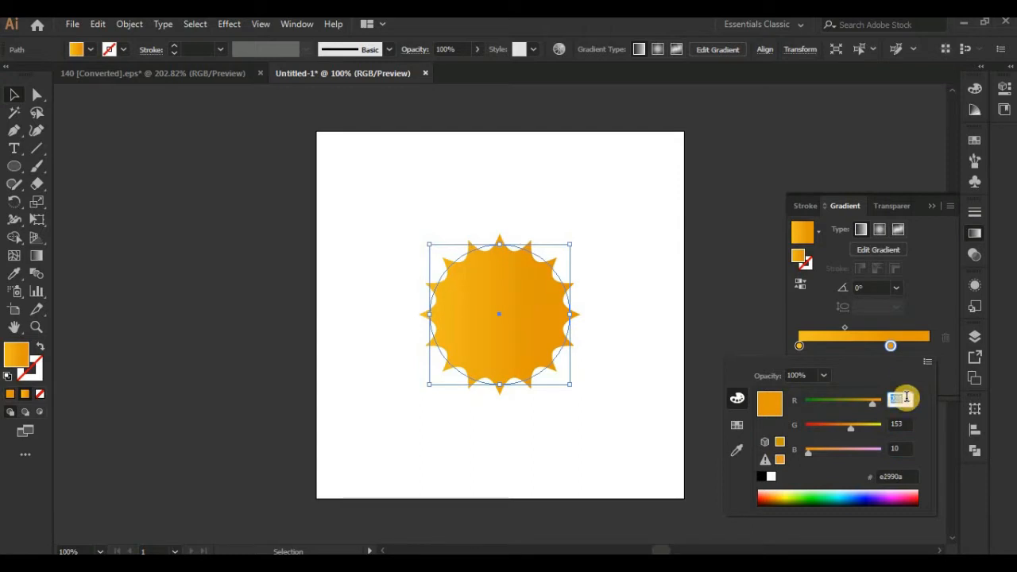
{"action": "left_click", "coordinate": [891, 346]}
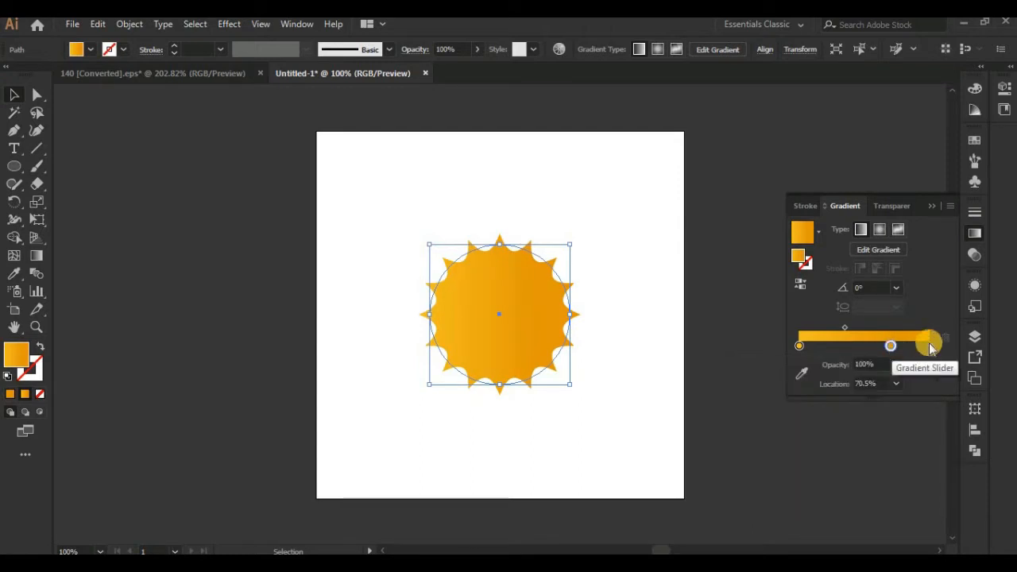
- Add a third gradient stop at 100% and make it a deeper orange with R 231 and G 141
{"action": "left_click", "coordinate": [930, 347]}
{"action": "double_click", "coordinate": [929, 347]}
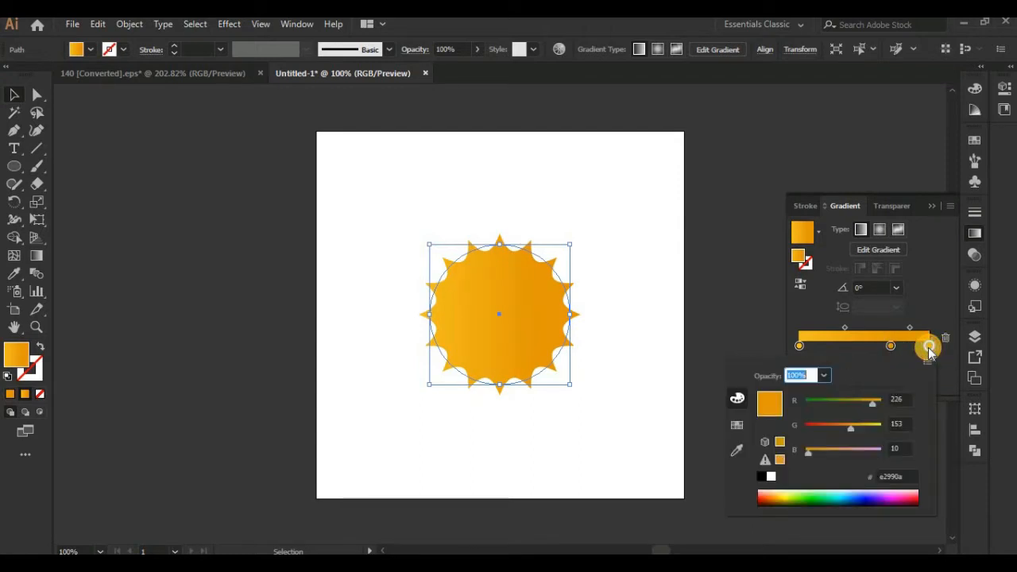
{"action": "scroll", "coordinate": [903, 399], "scroll_direction": "up", "scroll_amount": 5}
{"action": "scroll", "coordinate": [902, 424], "scroll_direction": "down", "scroll_amount": 4}
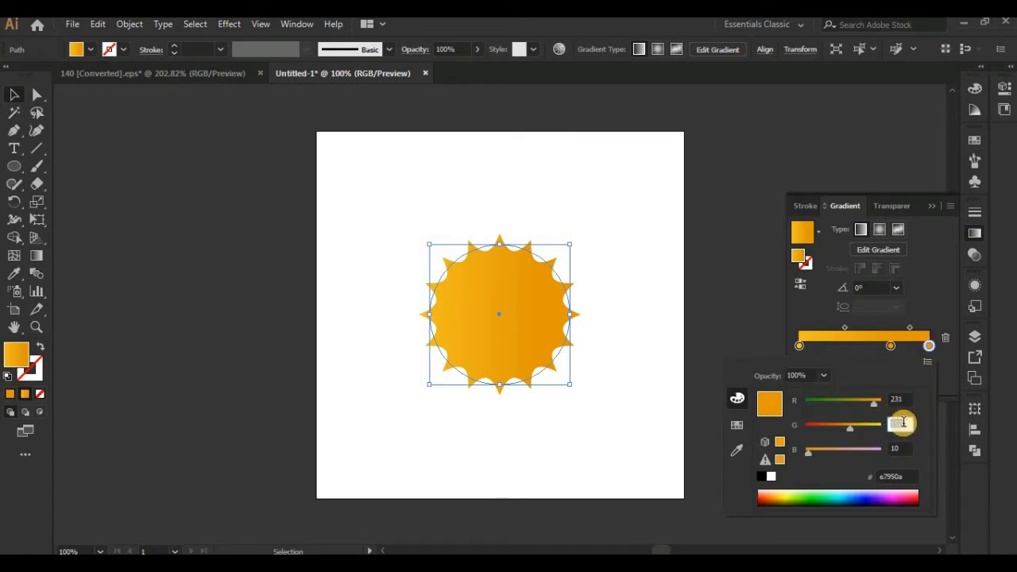
{"action": "left_click", "coordinate": [903, 443]}
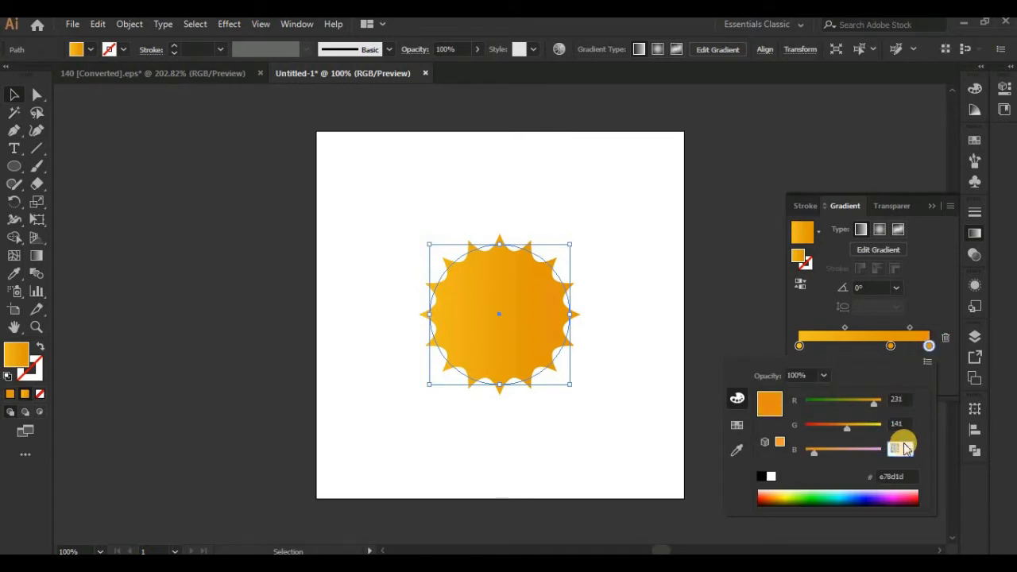
{"action": "left_click", "coordinate": [708, 438]}
- Set the gradient angle of the front copy to -150°
{"action": "left_click", "coordinate": [866, 287]}
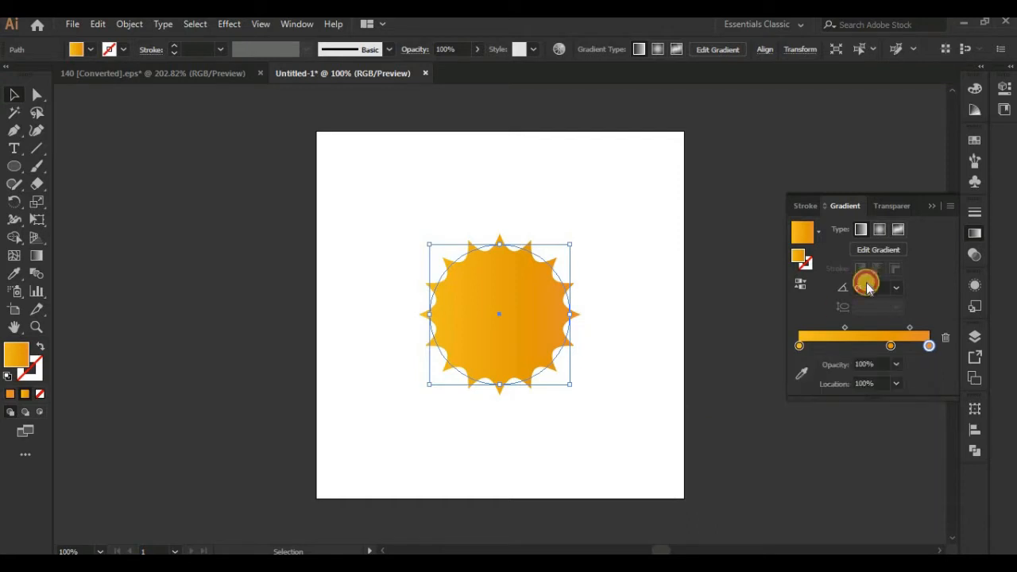
{"action": "left_click", "coordinate": [873, 286]}
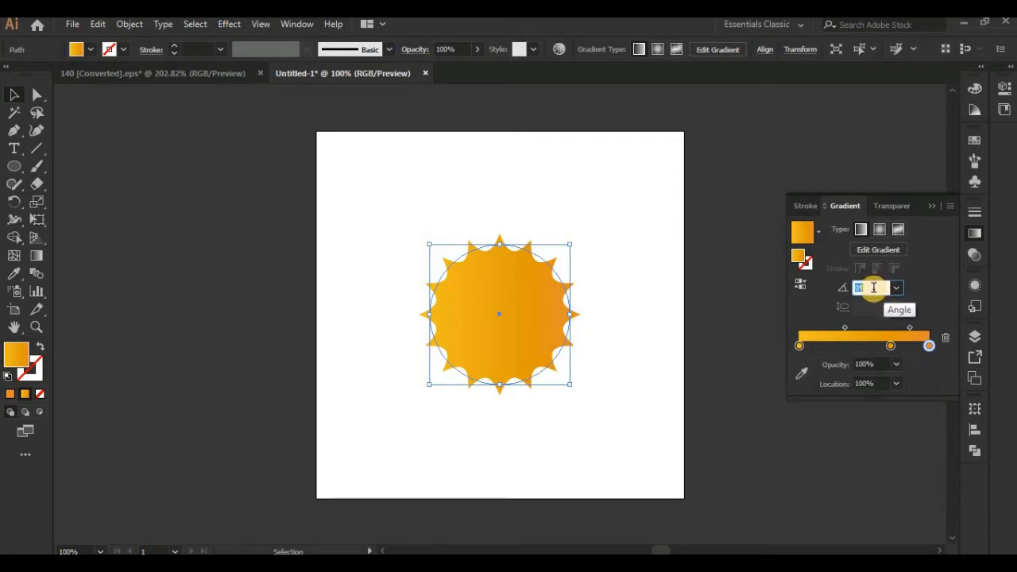
{"action": "left_click", "coordinate": [897, 288]}
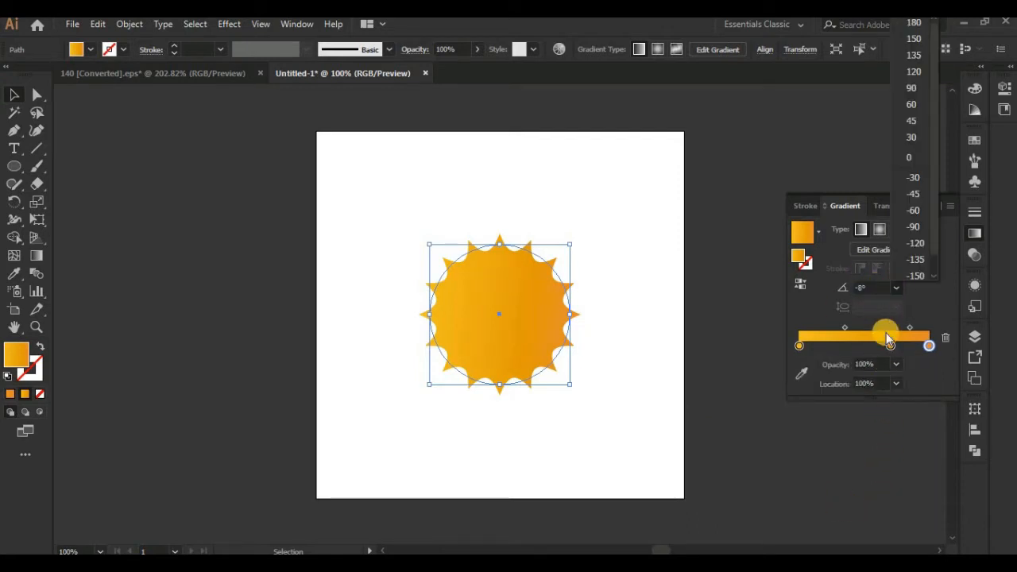
{"action": "left_click", "coordinate": [915, 275]}
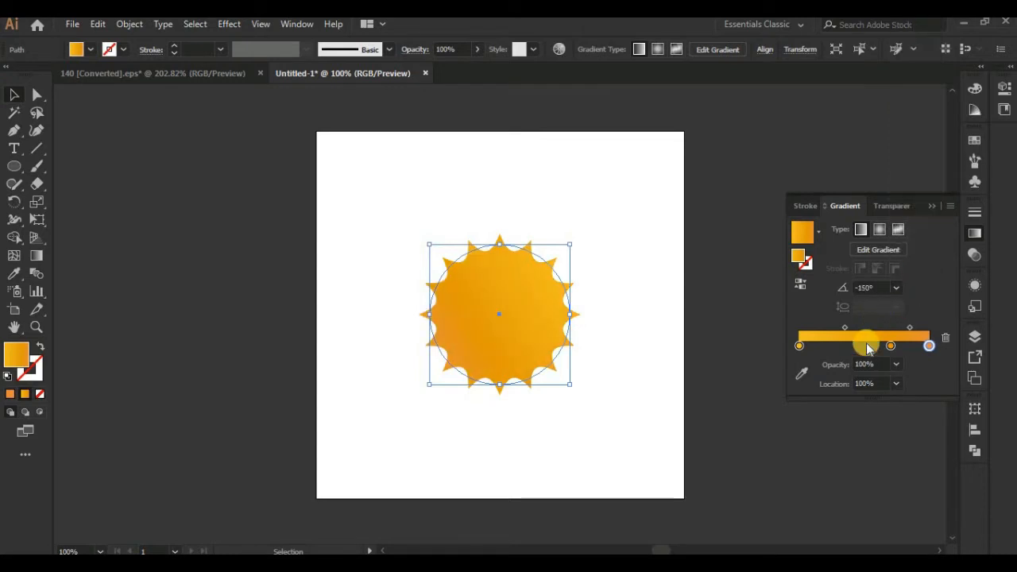
- Nudge the orange front copy slightly left of the yellow shape, leaving a thin yellow edge along the spikes' right sides
{"action": "key", "text": "ctrl+plus"}
{"action": "key", "text": "ctrl+plus"}
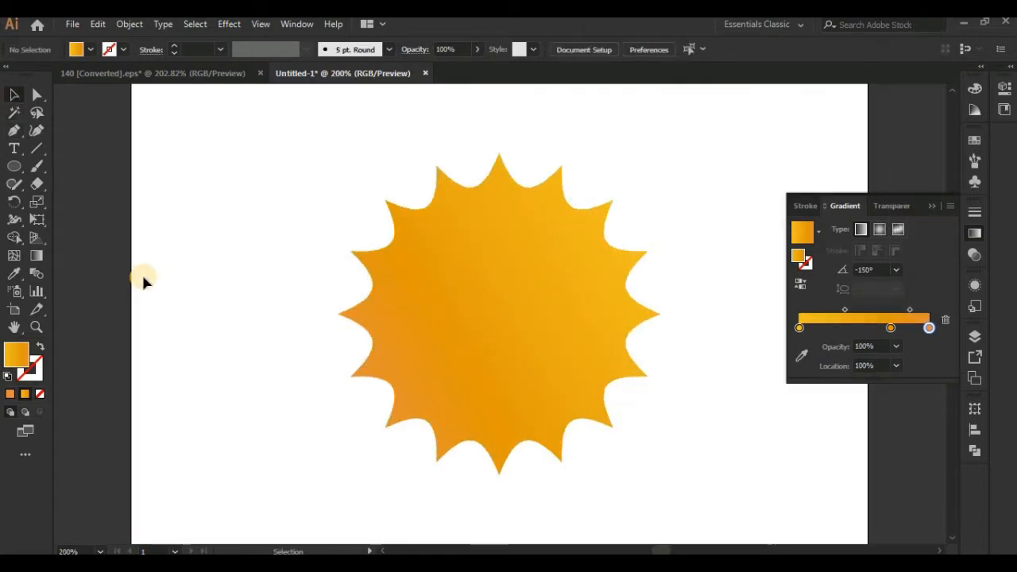
{"action": "left_click_drag", "start_coordinate": [541, 330], "coordinate": [547, 339]}
{"action": "key", "text": "Left"}
{"action": "key", "text": "Left"}
{"action": "key", "text": "Left"}
{"action": "key", "text": "Left"}
{"action": "key", "text": "Down"}
{"action": "key", "text": "Down"}
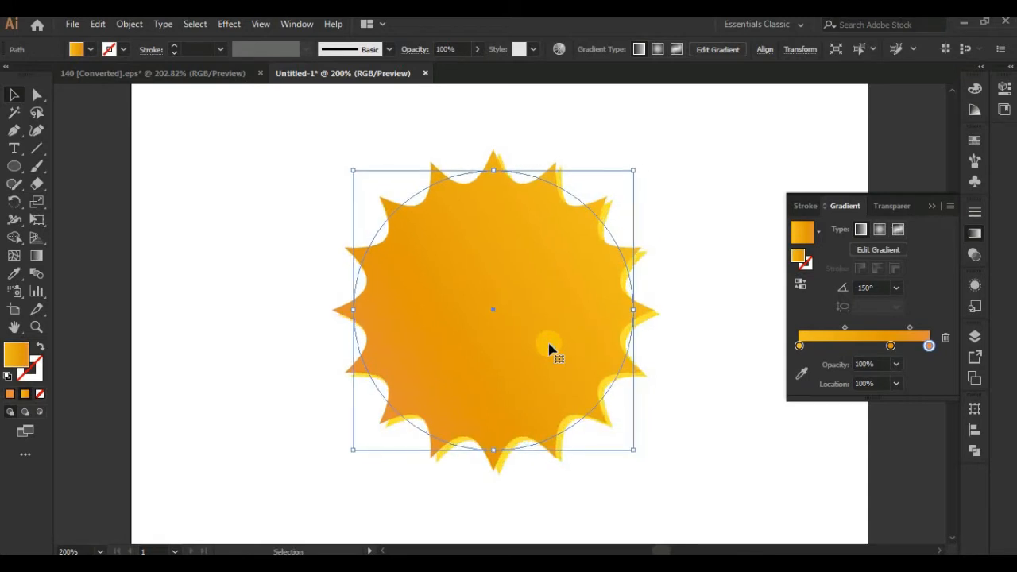
{"action": "key", "text": "Left"}
{"action": "key", "text": "Right"}
{"action": "key", "text": "Right"}
{"action": "key", "text": "Right"}
{"action": "left_click", "coordinate": [707, 362]}
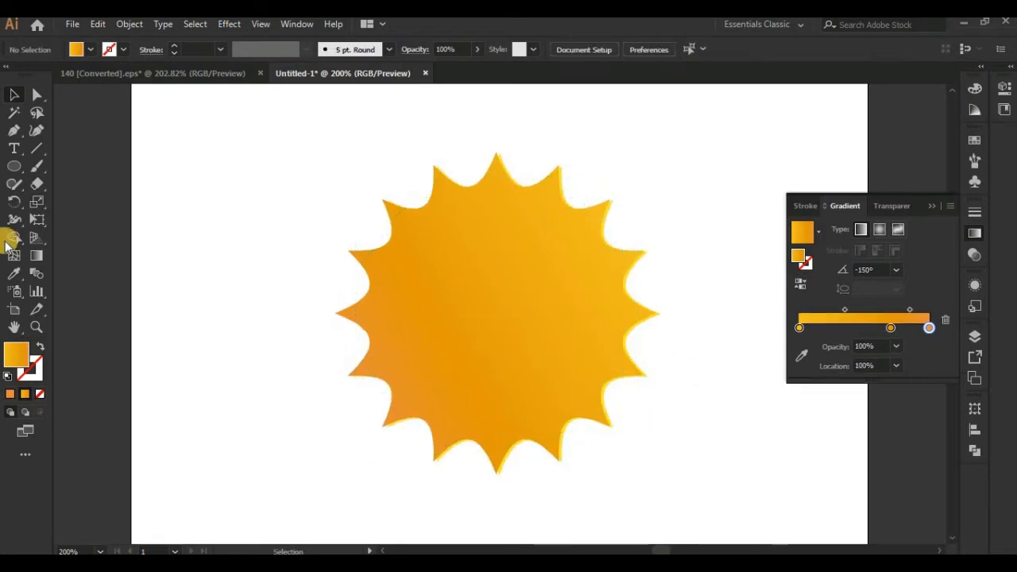
- Draw a circle at the sun's centre, slightly over half its width, and fill it with the yellow sampled from the back shape
{"action": "left_click", "coordinate": [13, 166]}
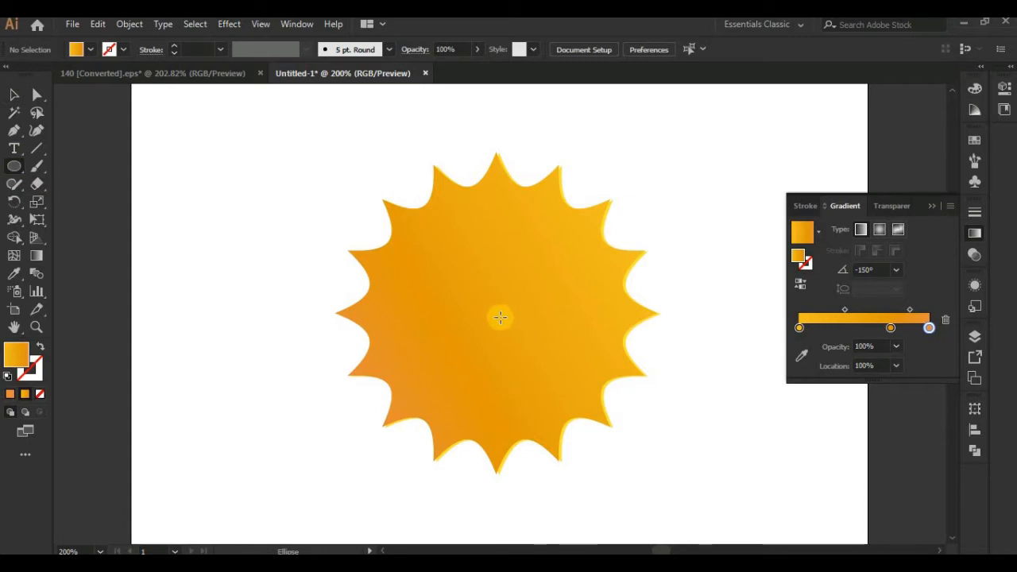
{"action": "left_click_drag", "start_coordinate": [503, 312], "coordinate": [543, 402]}
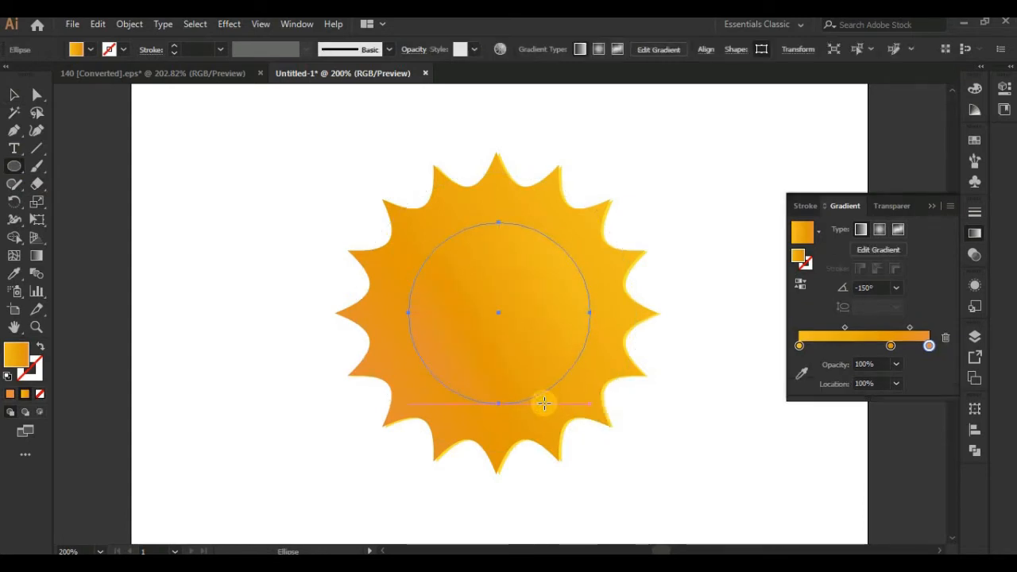
{"action": "left_click", "coordinate": [13, 275]}
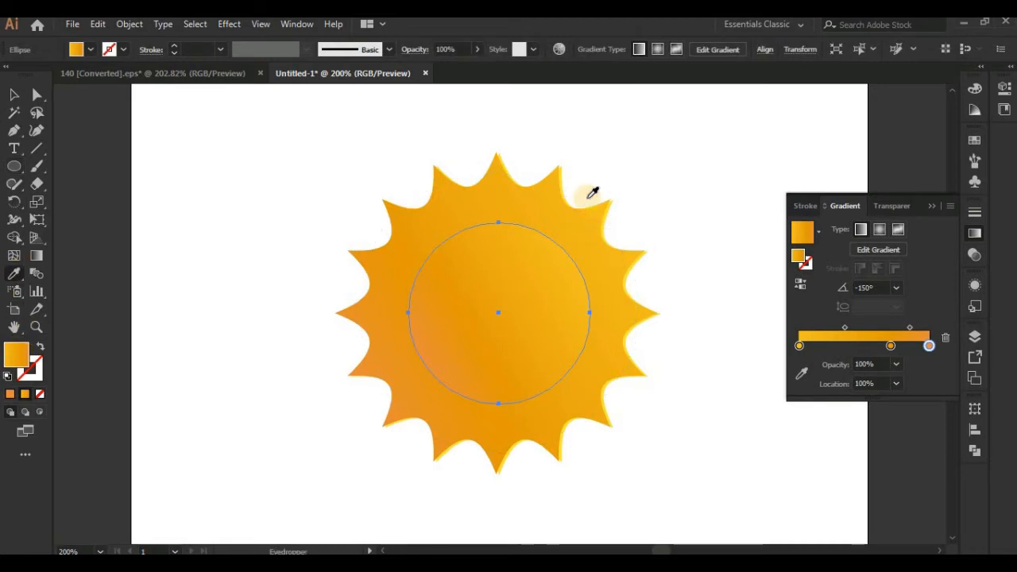
{"action": "left_click", "coordinate": [563, 175]}
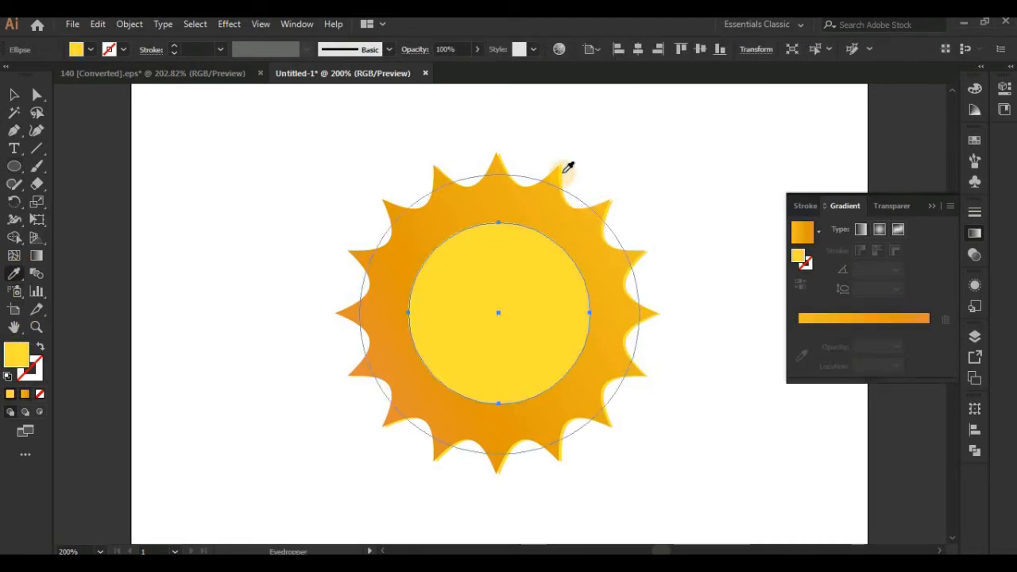
{"action": "left_click", "coordinate": [14, 94]}
{"action": "left_click", "coordinate": [188, 325]}
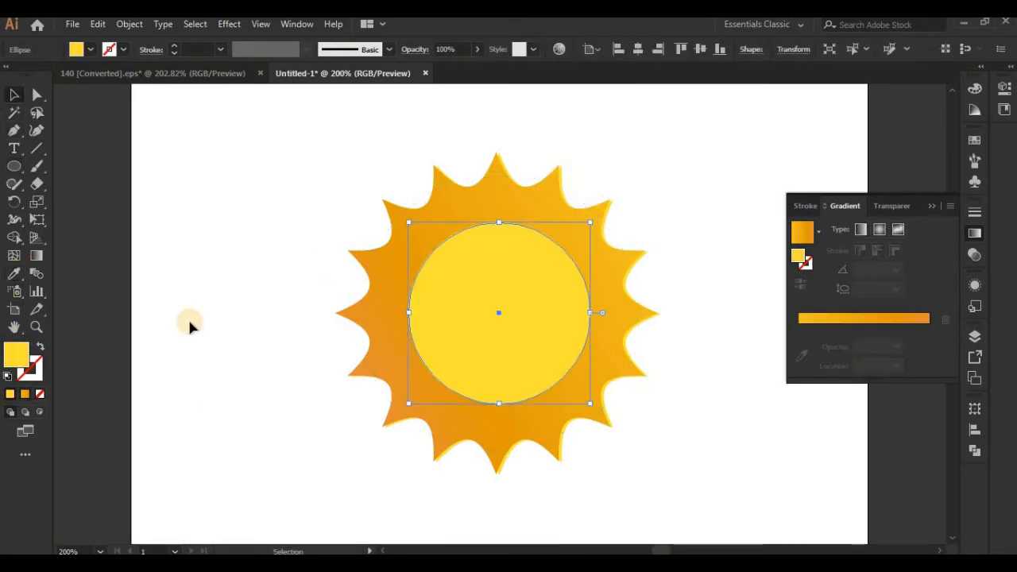
- Copy the yellow centre circle and paste the copy in front of it
{"action": "left_click", "coordinate": [554, 343]}
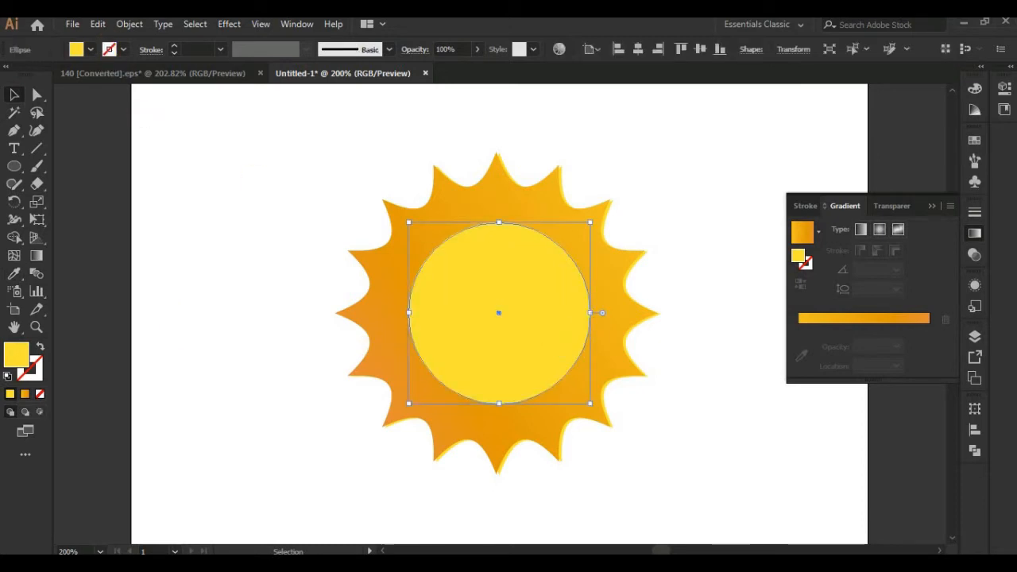
{"action": "left_click", "coordinate": [98, 24]}
{"action": "left_click", "coordinate": [99, 25]}
{"action": "left_click", "coordinate": [100, 25]}
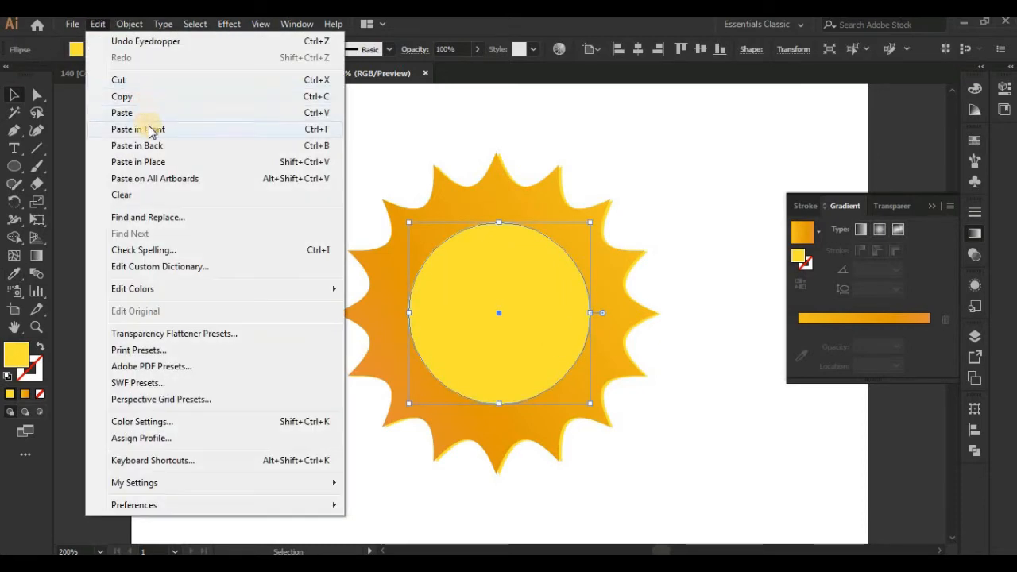
{"action": "left_click", "coordinate": [150, 130]}
- Fill the front circle with the orange gradient and make its first stop a deeper orange with G 152
{"action": "left_click", "coordinate": [836, 319]}
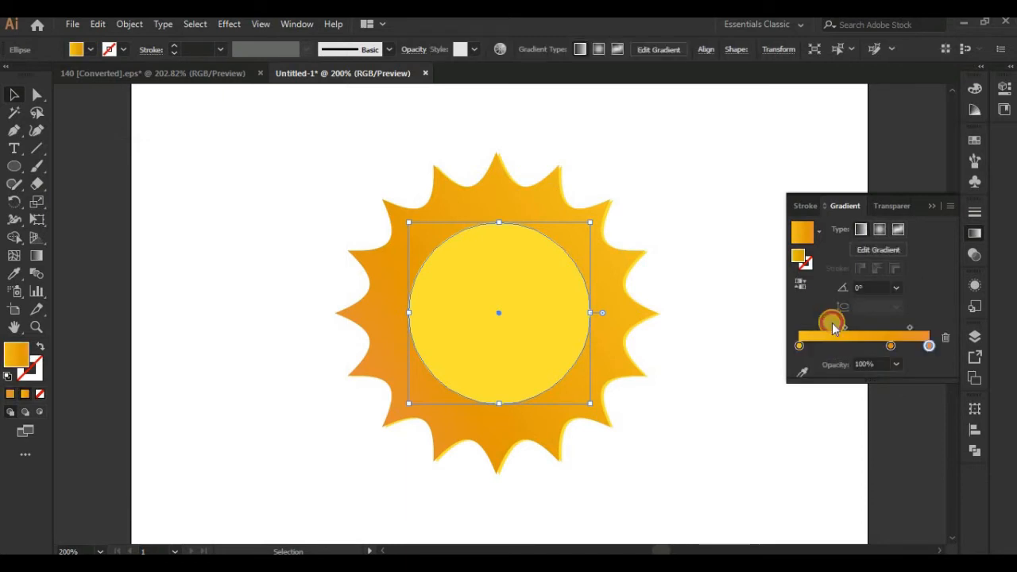
{"action": "double_click", "coordinate": [800, 347]}
{"action": "scroll", "coordinate": [907, 399], "scroll_direction": "down", "scroll_amount": 1}
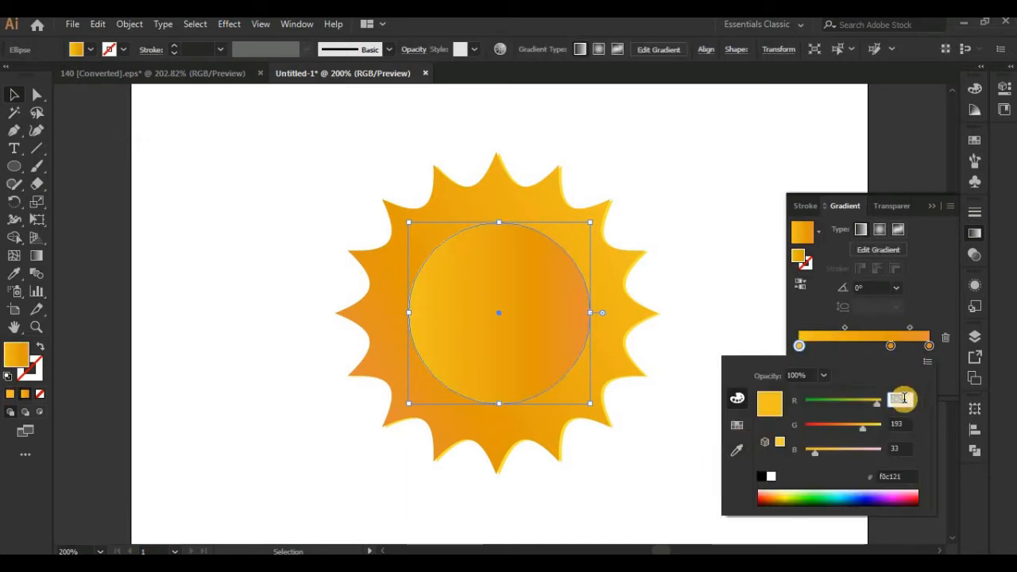
{"action": "scroll", "coordinate": [906, 424], "scroll_direction": "down", "scroll_amount": 5}
{"action": "scroll", "coordinate": [914, 428], "scroll_direction": "up", "scroll_amount": 1}
{"action": "left_click", "coordinate": [901, 448]}
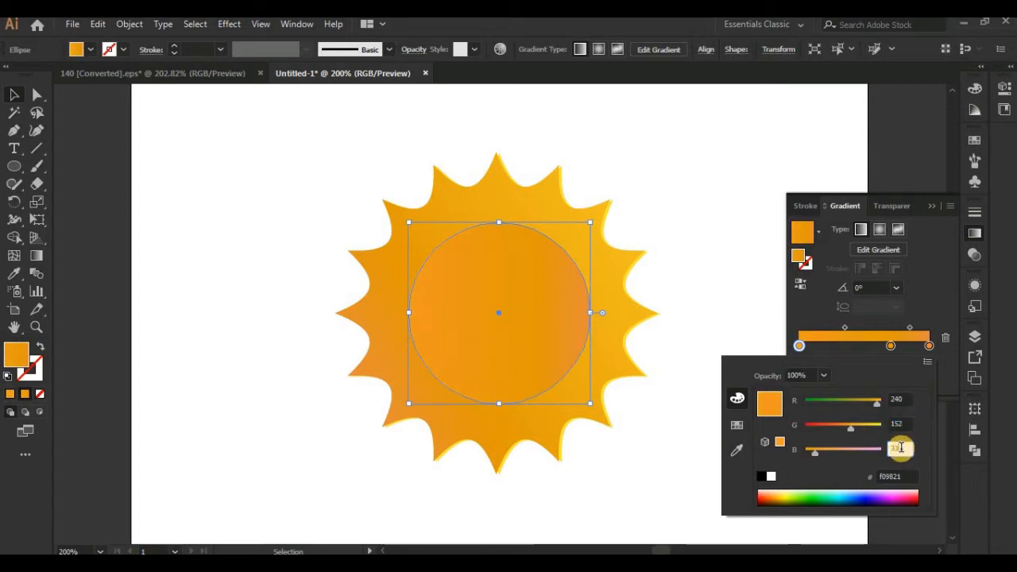
- Move the front circle's middle gradient stop to about 66.59%, make it yellow with G 217 and B 22, and remove the last stop
{"action": "left_click_drag", "start_coordinate": [890, 347], "coordinate": [887, 347]}
{"action": "double_click", "coordinate": [886, 347]}
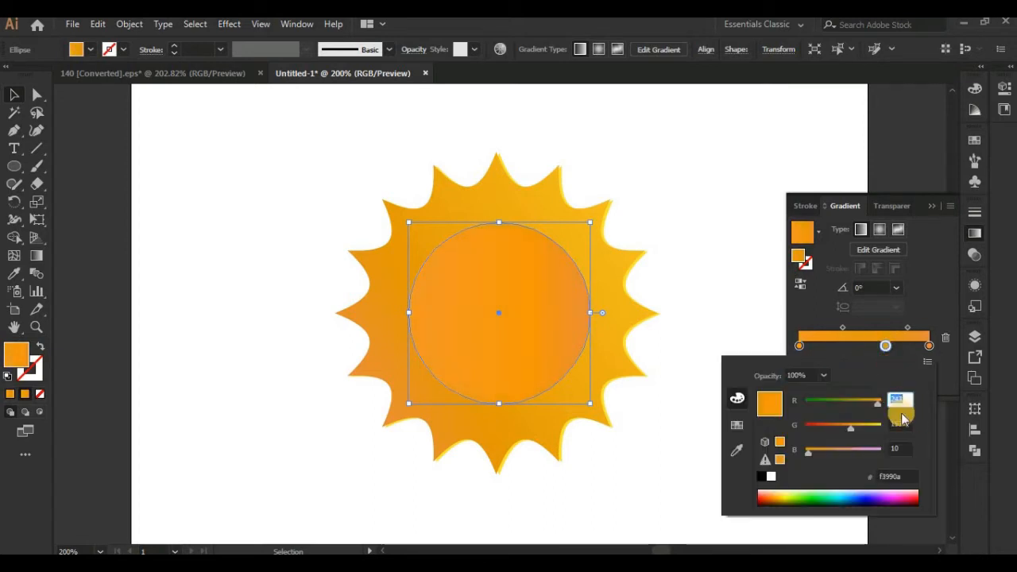
{"action": "scroll", "coordinate": [899, 422], "scroll_direction": "up", "scroll_amount": 20}
{"action": "left_click", "coordinate": [900, 450]}
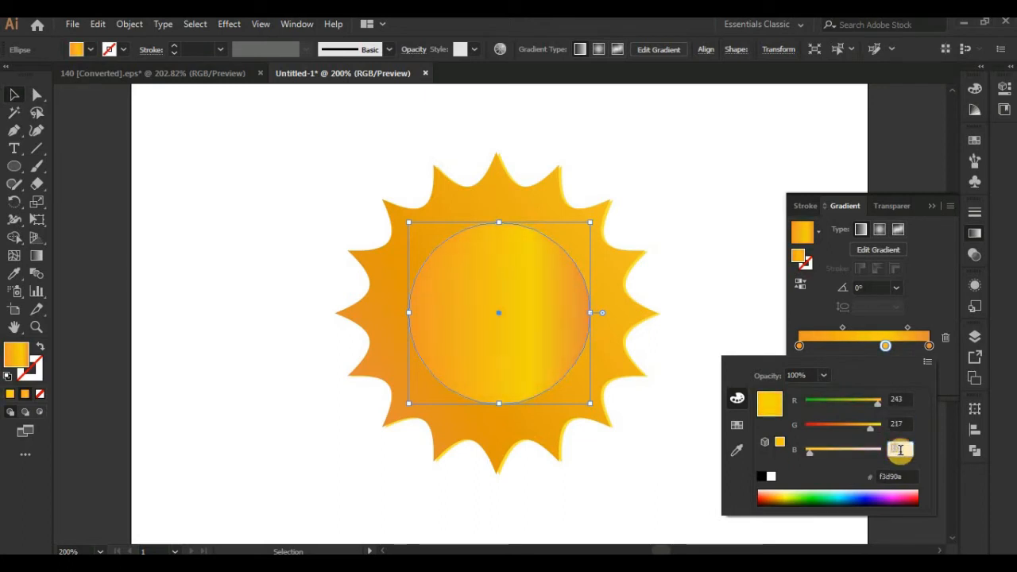
{"action": "scroll", "coordinate": [901, 450], "scroll_direction": "up", "scroll_amount": 12}
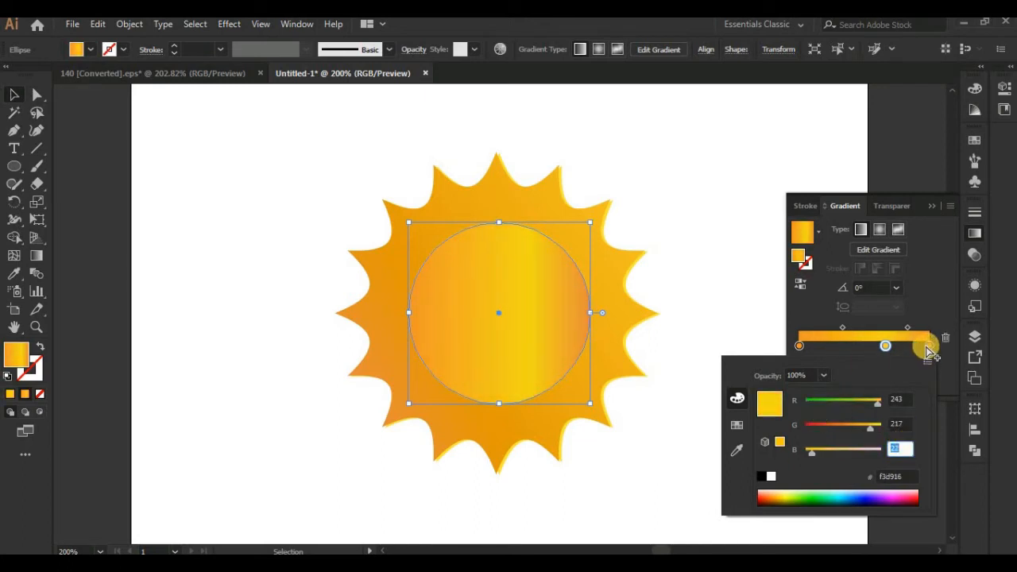
{"action": "key", "text": "Return"}
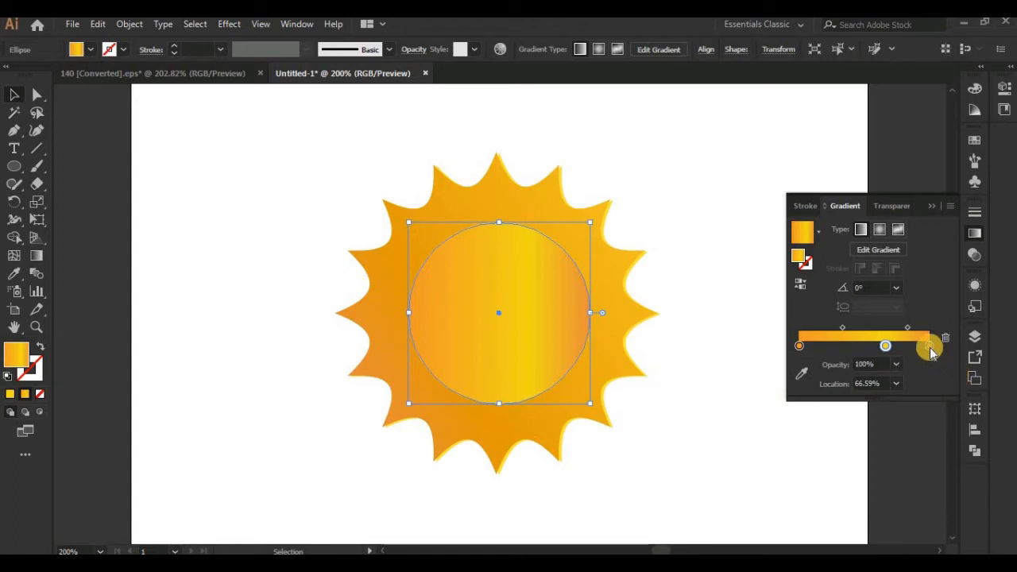
{"action": "left_click_drag", "start_coordinate": [929, 346], "coordinate": [823, 371]}
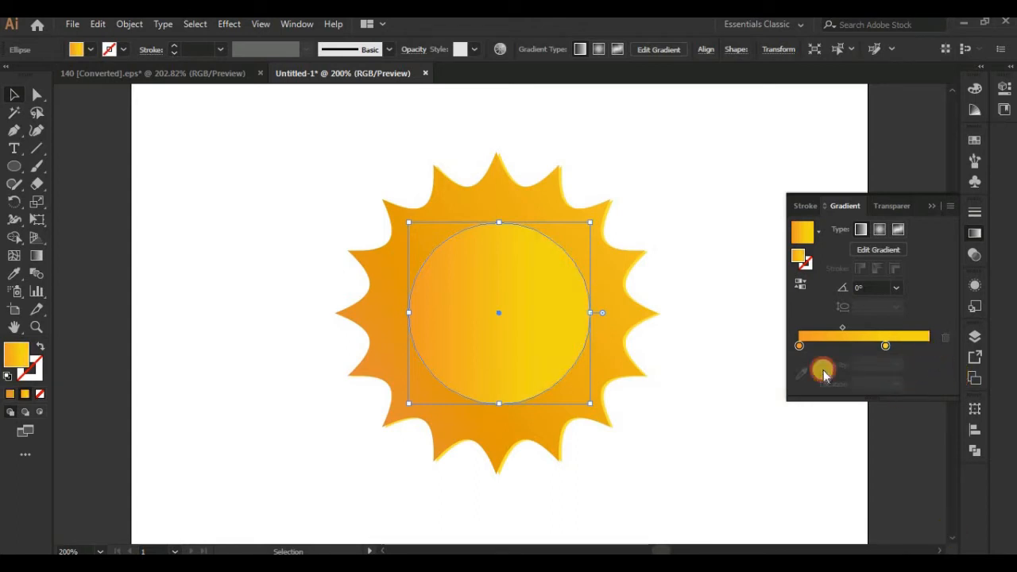
- Set the front circle's gradient angle to 52°
{"action": "left_click", "coordinate": [898, 287]}
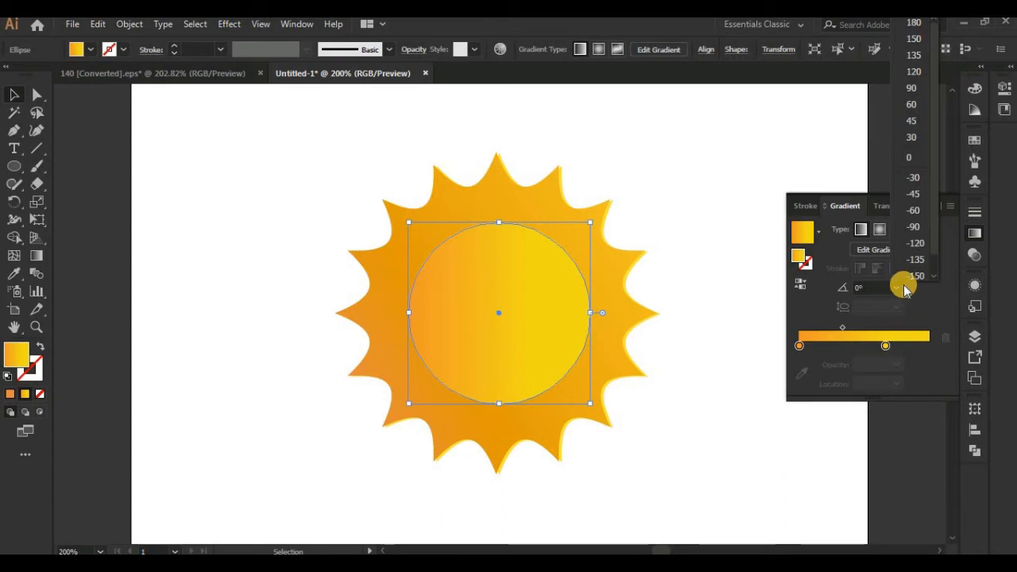
{"action": "left_click", "coordinate": [916, 117]}
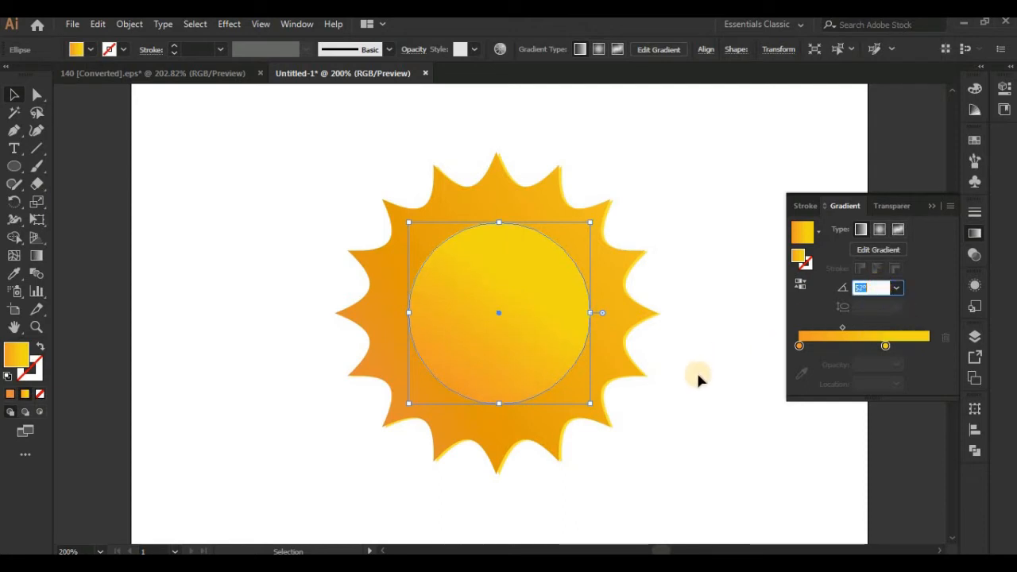
{"action": "left_click", "coordinate": [698, 466]}
{"action": "left_click", "coordinate": [524, 345]}
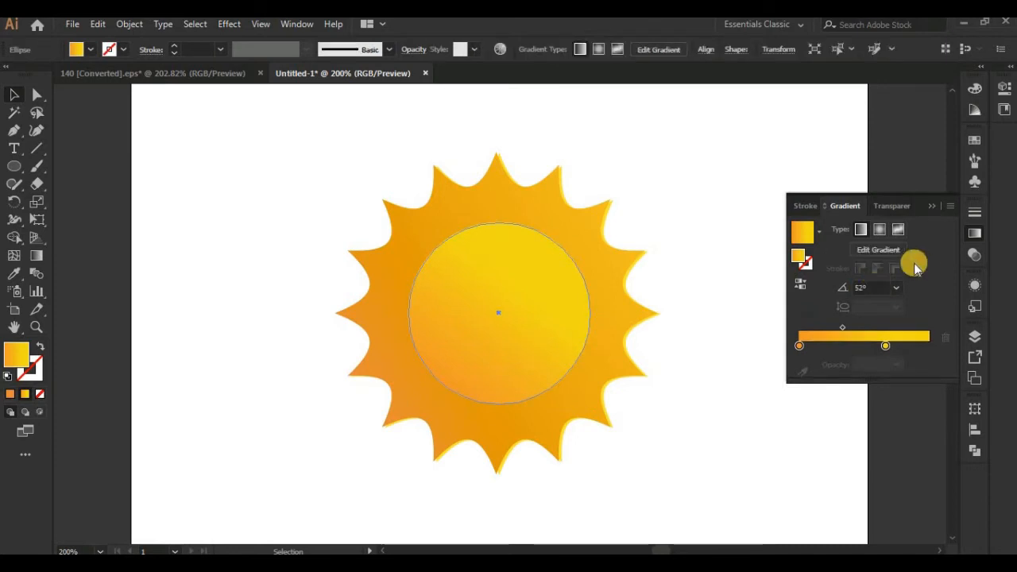
- Set the front circle's gradient angle to -154°
{"action": "left_click_drag", "start_coordinate": [869, 288], "coordinate": [743, 268]}
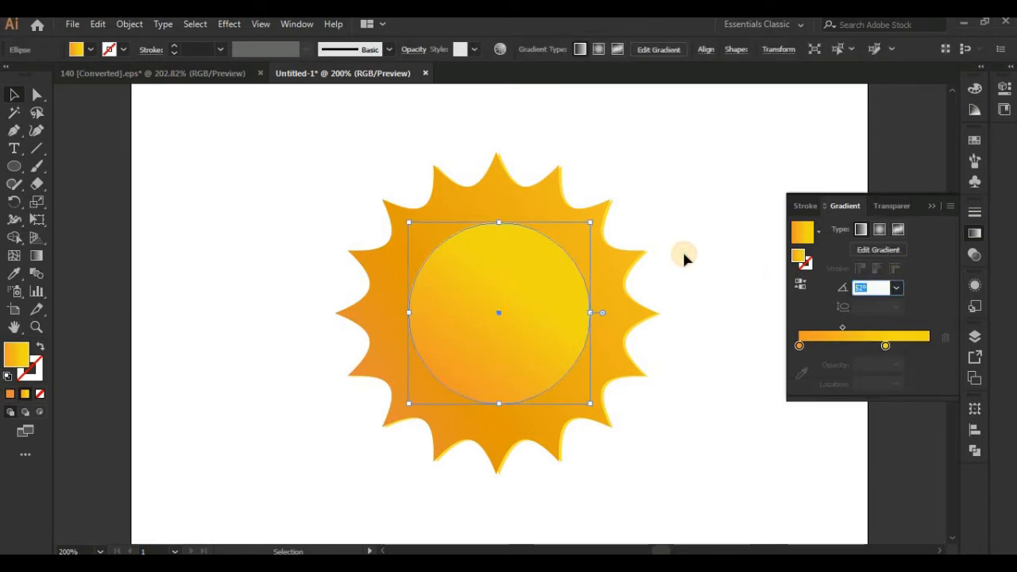
{"action": "type", "text": "-150"}
{"action": "key", "text": "Return"}
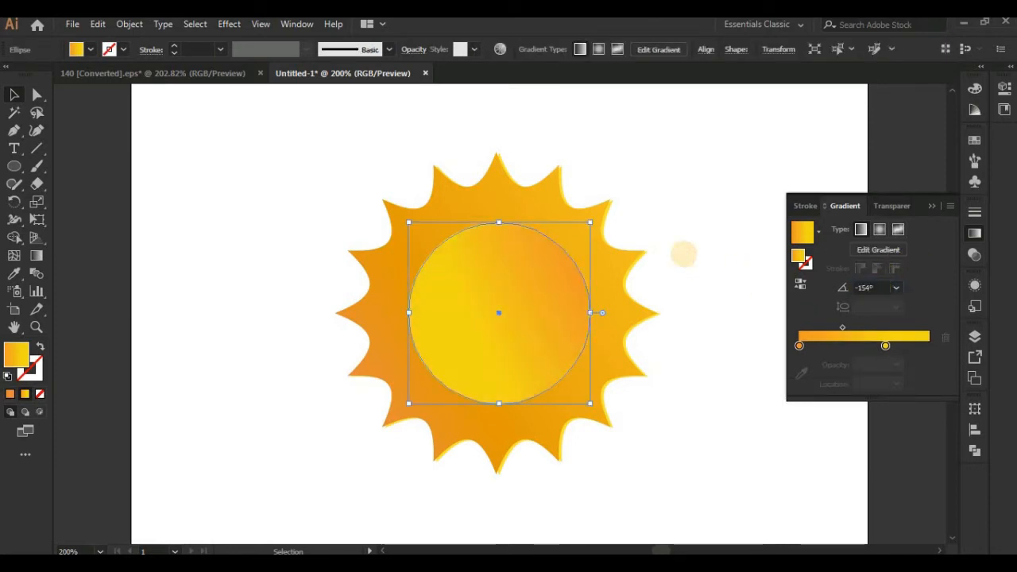
- Set the gradient angle of the orange spiked body to 52°
{"action": "left_click", "coordinate": [609, 363]}
{"action": "left_click_drag", "start_coordinate": [874, 287], "coordinate": [633, 265]}
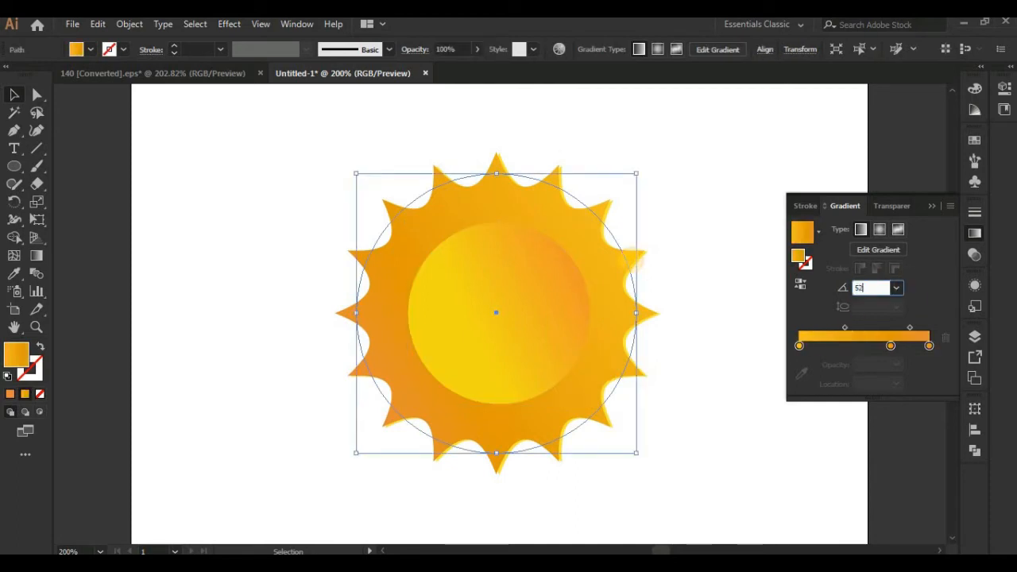
{"action": "type", "text": "52"}
{"action": "key", "text": "Return"}
{"action": "left_click", "coordinate": [732, 413]}
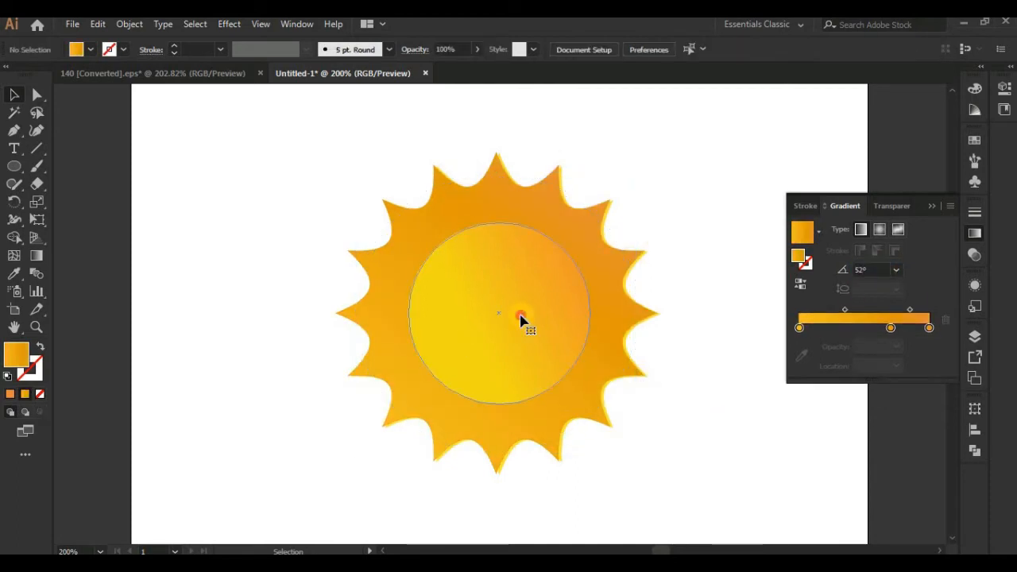
- Shift the front gradient circle slightly left and down, leaving a thin yellow edge along its right side
{"action": "left_click", "coordinate": [520, 319]}
{"action": "left_click_drag", "start_coordinate": [522, 317], "coordinate": [518, 314]}
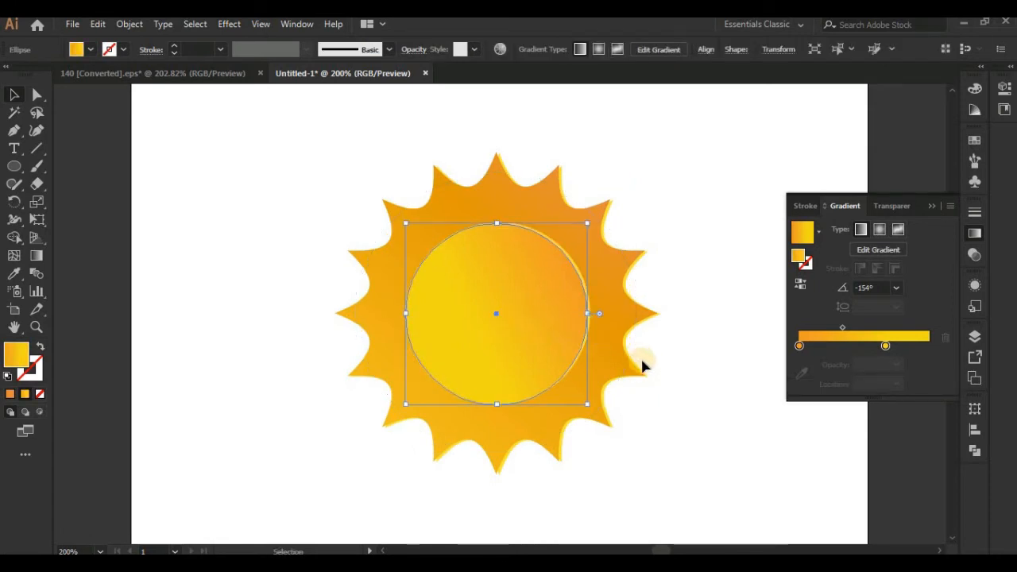
{"action": "left_click", "coordinate": [765, 386]}
{"action": "key", "text": "ctrl+minus"}
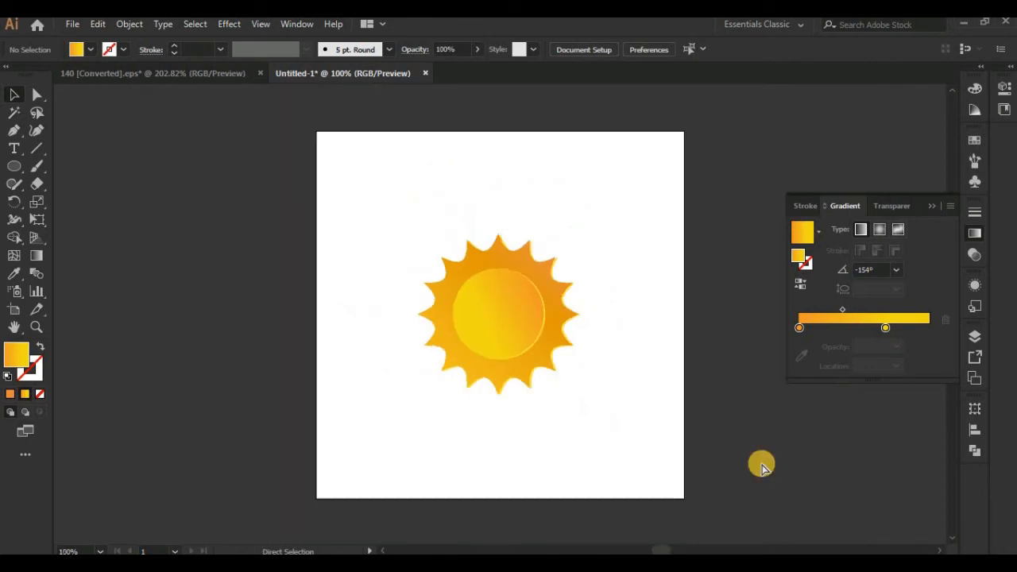
{"action": "key", "text": "ctrl+plus"}
- Reverse the gradient of the orange spiked body
{"action": "left_click", "coordinate": [588, 341]}
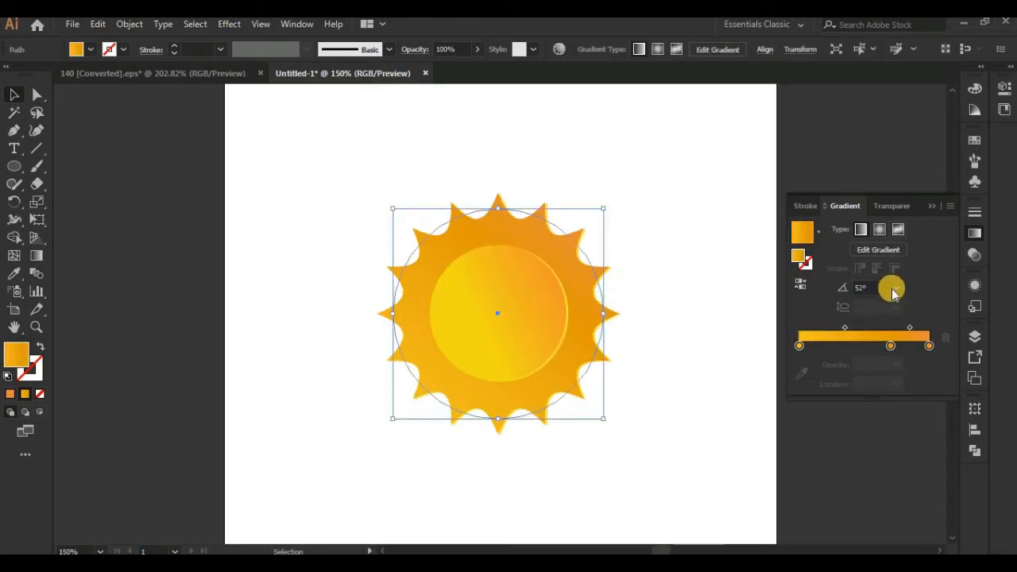
{"action": "left_click", "coordinate": [800, 284]}
{"action": "left_click", "coordinate": [684, 378]}
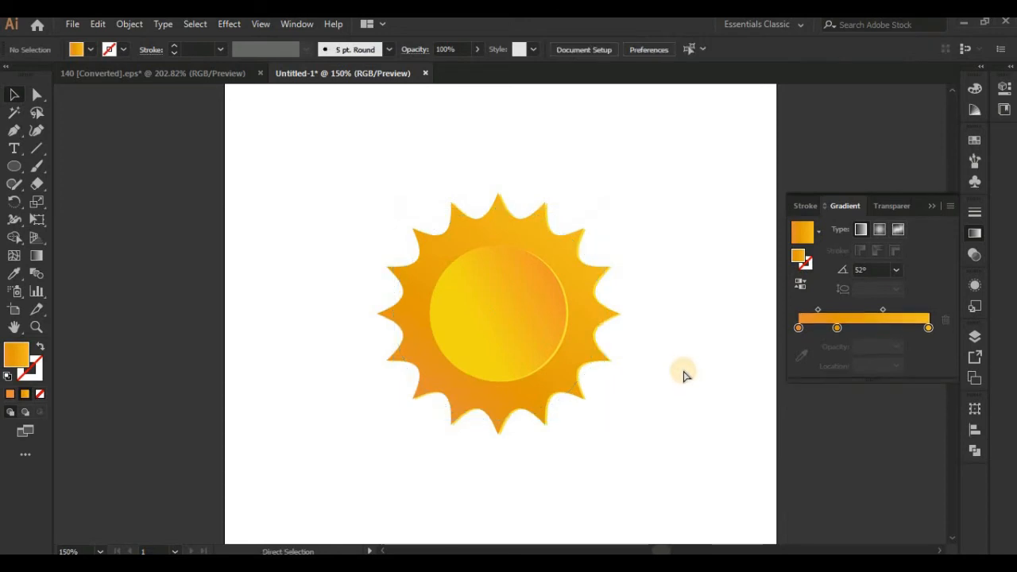
- Group all the sun's shapes and move the group to the artboard's upper-left corner
{"action": "key", "text": "ctrl+minus"}
{"action": "key", "text": "ctrl+minus"}
{"action": "left_click_drag", "start_coordinate": [602, 406], "coordinate": [338, 222]}
{"action": "right_click", "coordinate": [462, 302]}
{"action": "left_click", "coordinate": [507, 354]}
{"action": "left_click_drag", "start_coordinate": [493, 303], "coordinate": [430, 237]}
{"action": "left_click", "coordinate": [658, 313]}
- Draw an ellipse about 219 px wide below the sun and place a slightly shorter one overlapping it, offset to the right
{"action": "left_click", "coordinate": [13, 166]}
{"action": "left_click_drag", "start_coordinate": [500, 366], "coordinate": [554, 419]}
{"action": "left_click", "coordinate": [13, 94]}
{"action": "left_click_drag", "start_coordinate": [487, 377], "coordinate": [531, 363]}
- Align the two overlapping ellipses on their vertical centres, relative to the selection
{"action": "key", "text": "ctrl+a"}
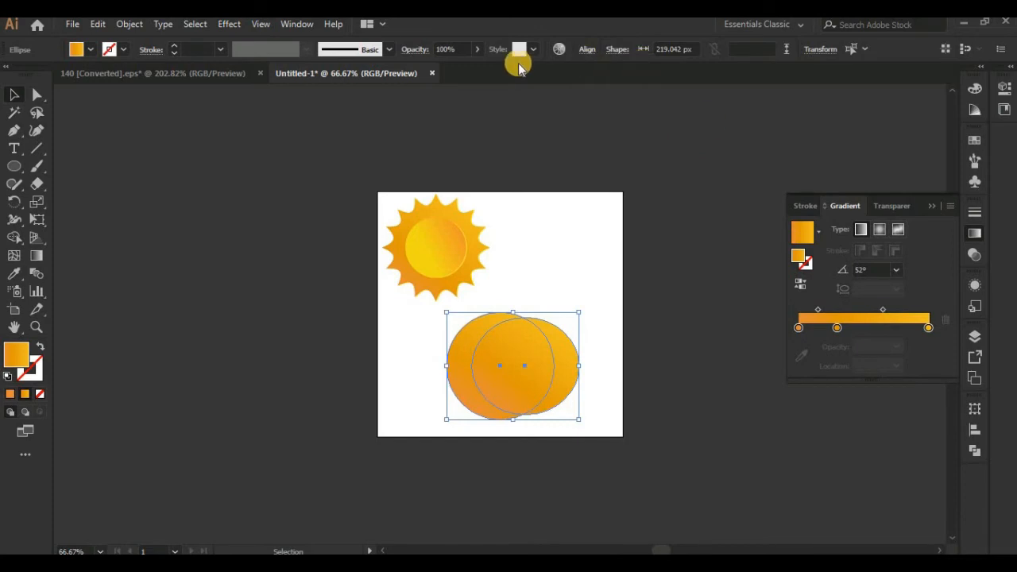
{"action": "left_click", "coordinate": [586, 48]}
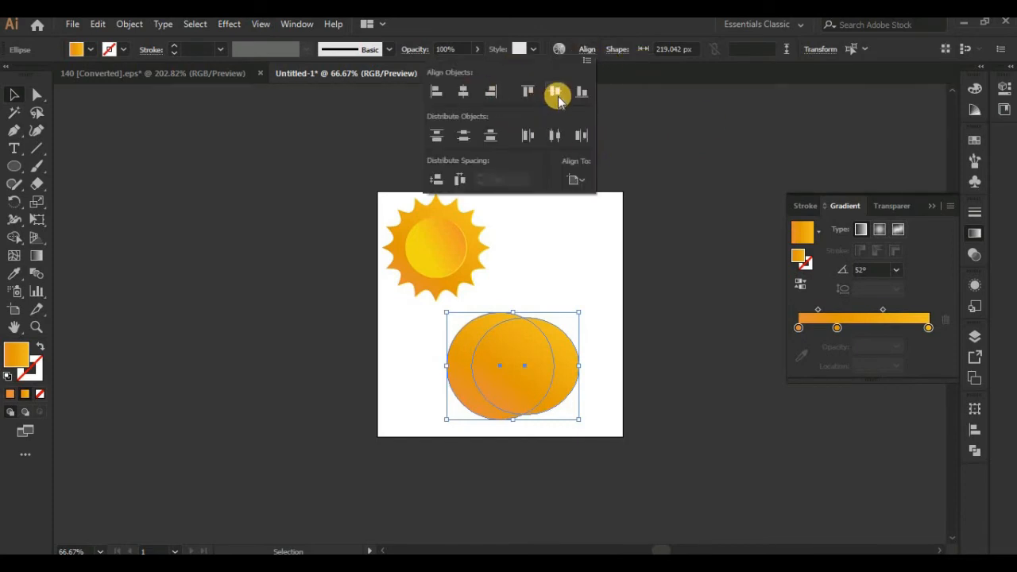
{"action": "left_click", "coordinate": [556, 150]}
{"action": "left_click", "coordinate": [585, 50]}
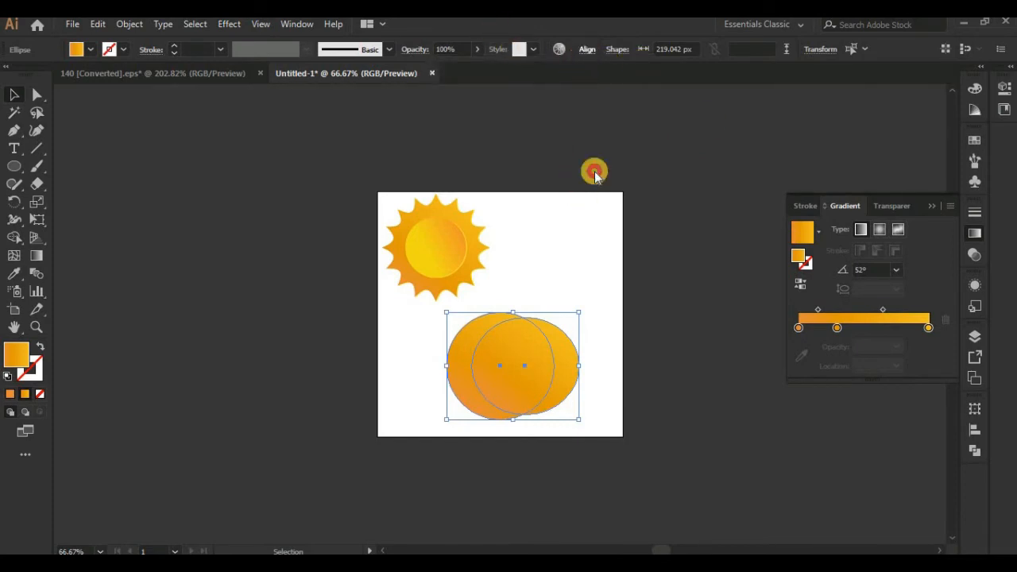
{"action": "left_click", "coordinate": [575, 180]}
{"action": "left_click", "coordinate": [612, 198]}
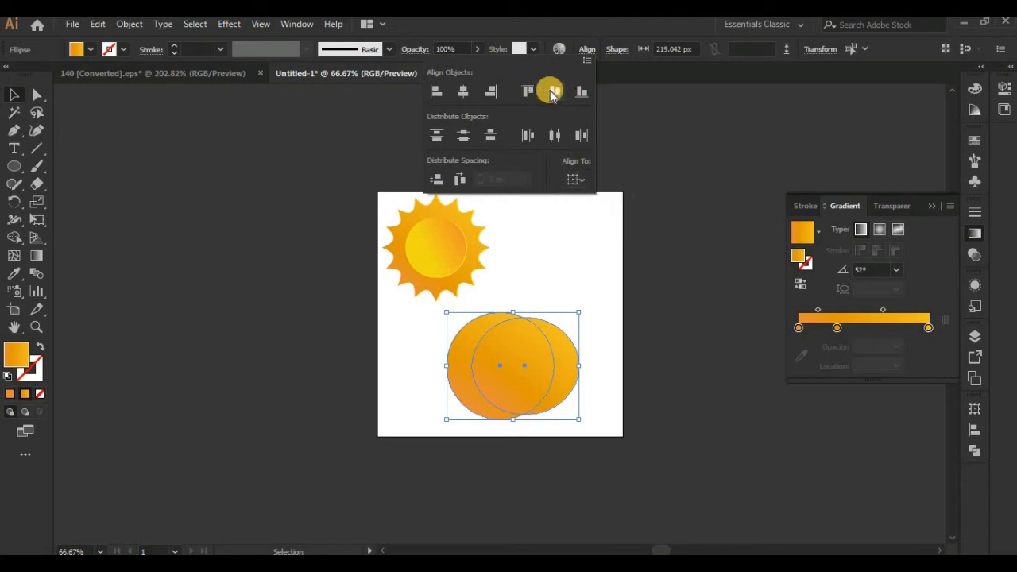
{"action": "left_click", "coordinate": [635, 374]}
{"action": "left_click", "coordinate": [663, 362]}
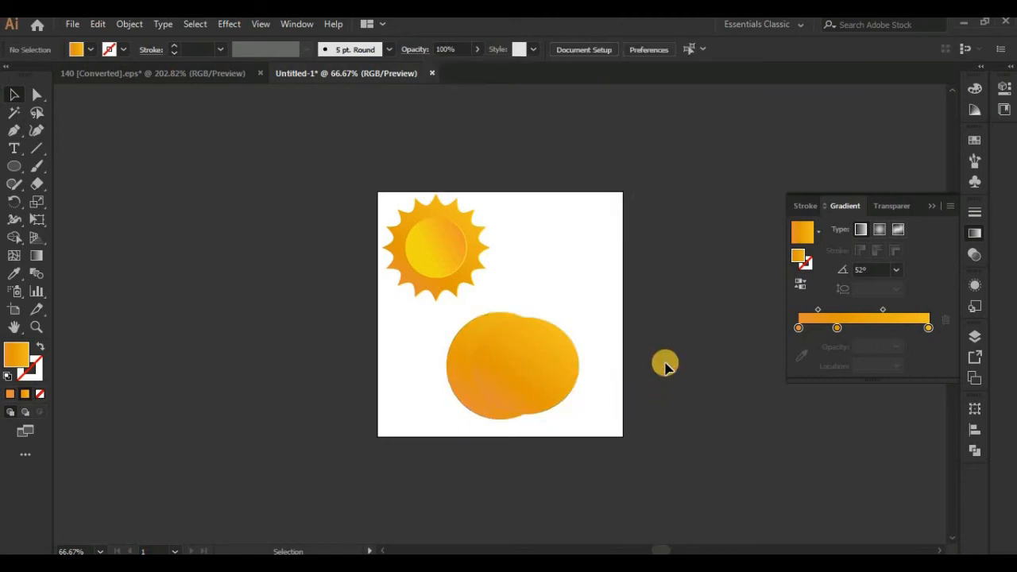
- Cut the right ellipse out of the left one with Shape Builder, leaving a crescent
{"action": "left_click", "coordinate": [456, 377]}
{"action": "left_click", "coordinate": [13, 237]}
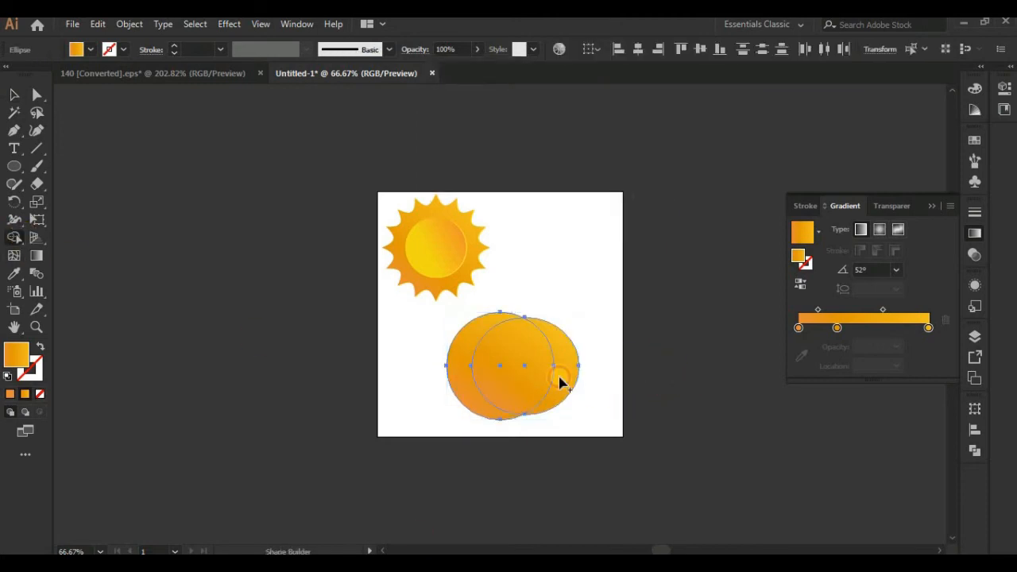
{"action": "left_click_drag", "start_coordinate": [522, 374], "coordinate": [528, 377]}
- Rotate the crescent about 19° counterclockwise
{"action": "left_click", "coordinate": [13, 95]}
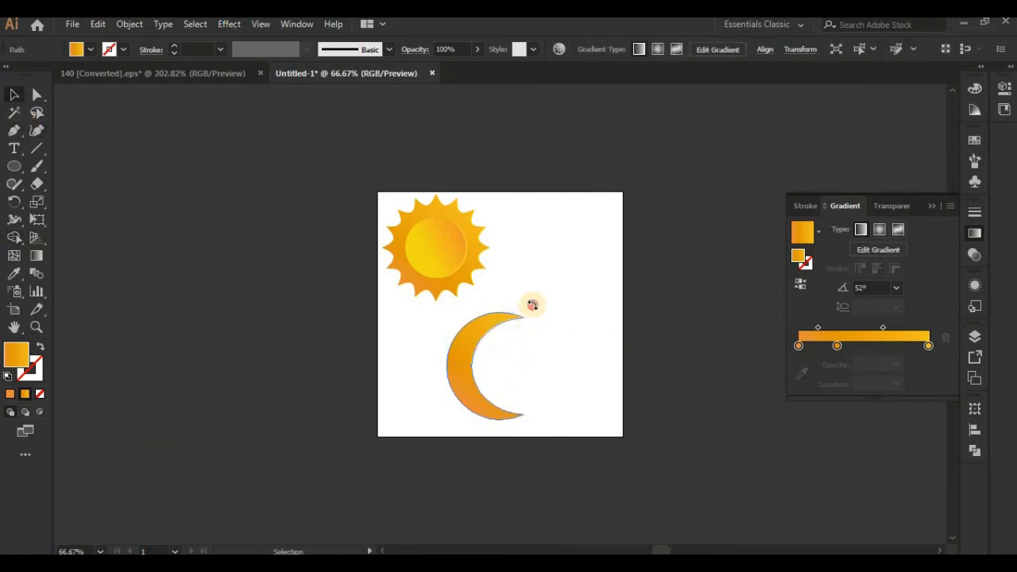
{"action": "left_click_drag", "start_coordinate": [532, 305], "coordinate": [512, 291]}
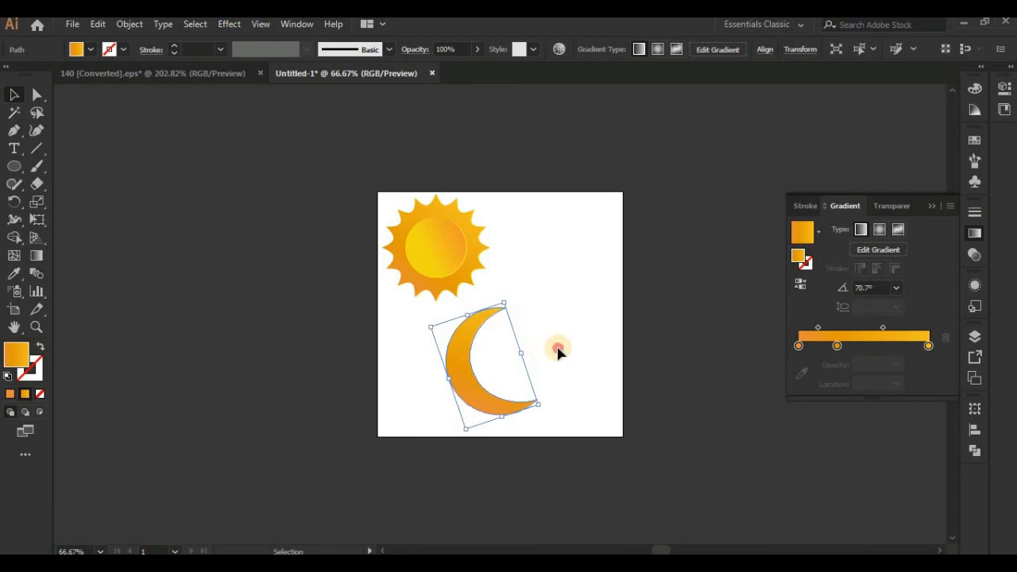
{"action": "left_click", "coordinate": [558, 348]}
- Copy the crescent and paste the copy directly behind it
{"action": "left_click", "coordinate": [480, 395]}
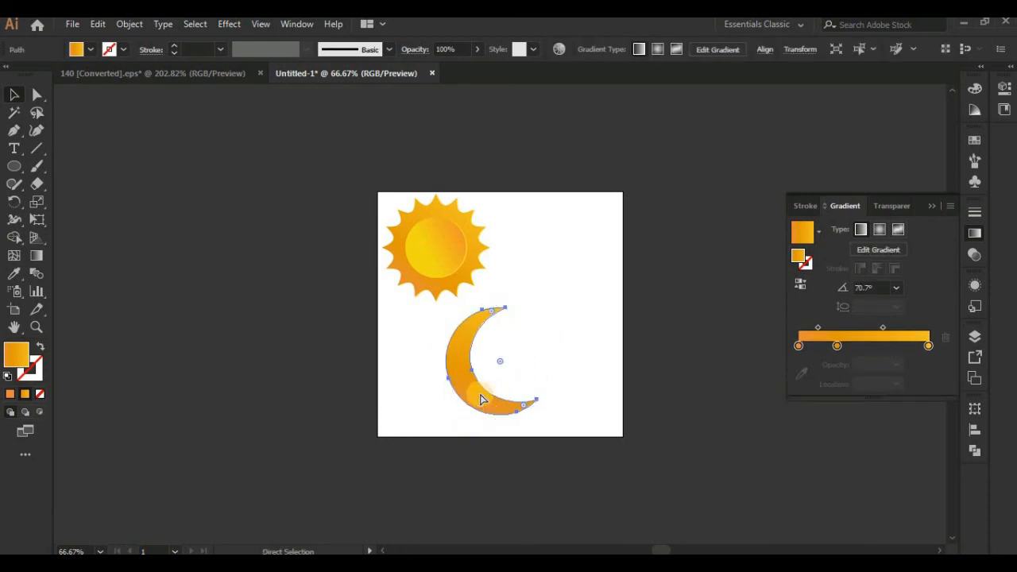
{"action": "left_click", "coordinate": [98, 24]}
{"action": "left_click", "coordinate": [119, 96]}
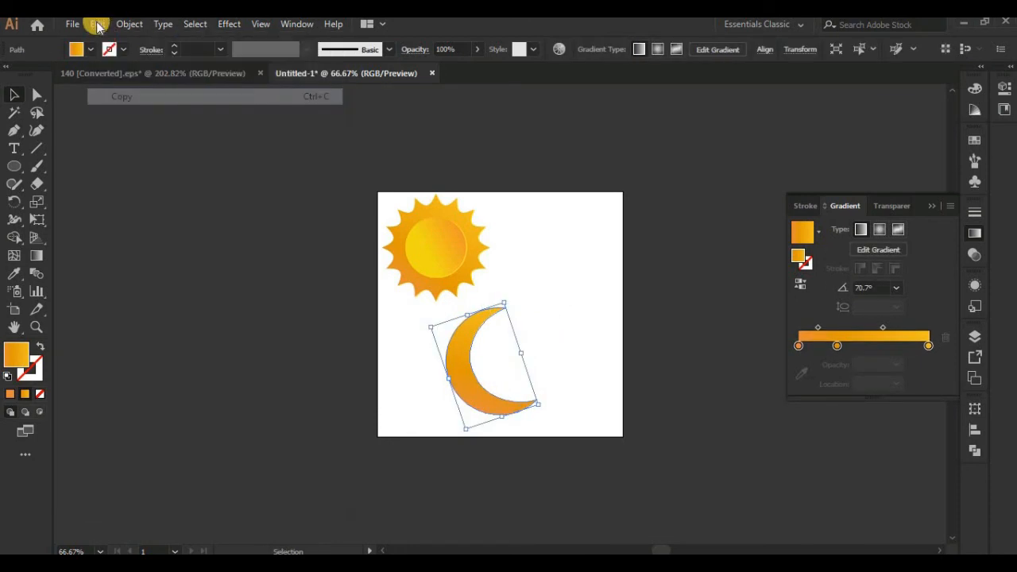
{"action": "left_click", "coordinate": [98, 24]}
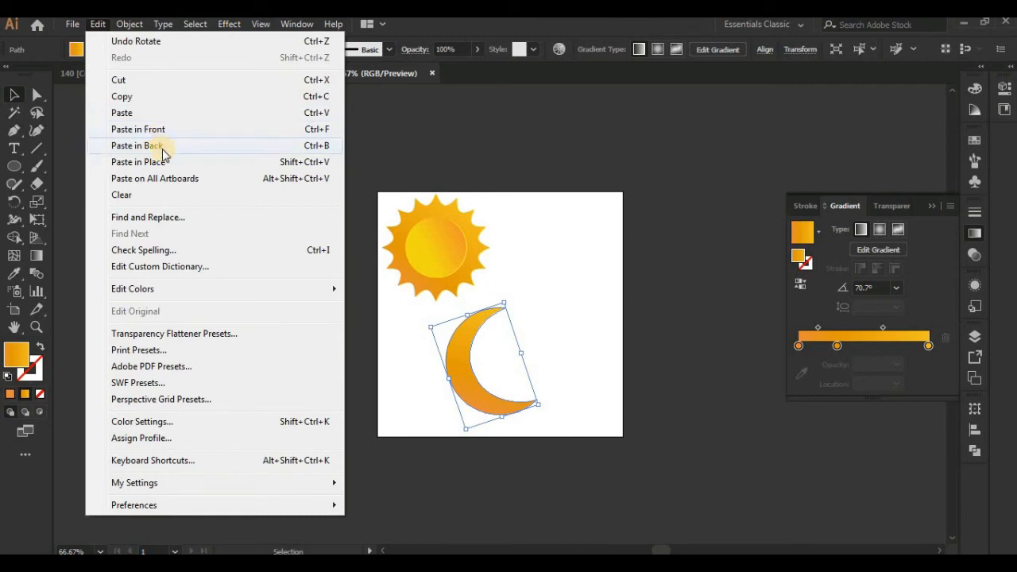
{"action": "left_click", "coordinate": [162, 150]}
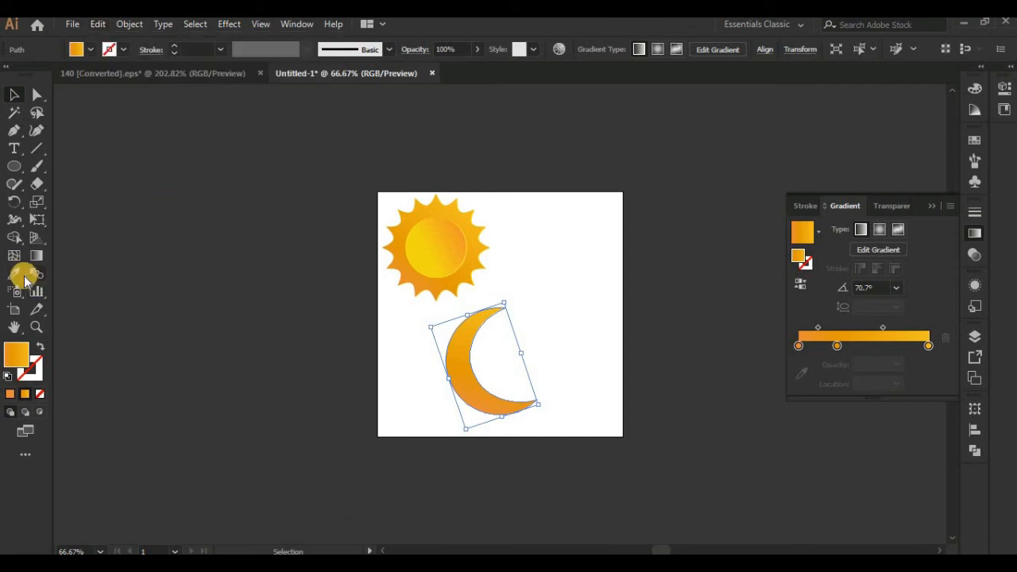
- Fill the rear crescent copy with the yellow sampled from the thin edge around the sun's centre circle
{"action": "left_click", "coordinate": [14, 273]}
{"action": "key", "text": "ctrl+plus"}
{"action": "key", "text": "ctrl+plus"}
{"action": "key", "text": "ctrl+plus"}
{"action": "key", "text": "ctrl+plus"}
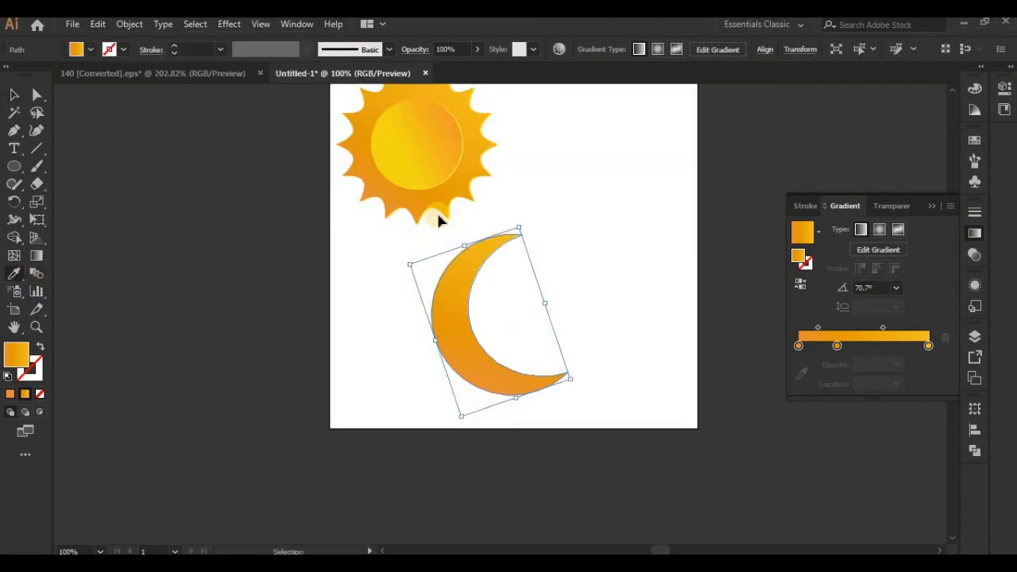
{"action": "left_click_drag", "start_coordinate": [441, 217], "coordinate": [446, 225]}
{"action": "left_click_drag", "start_coordinate": [388, 98], "coordinate": [568, 457]}
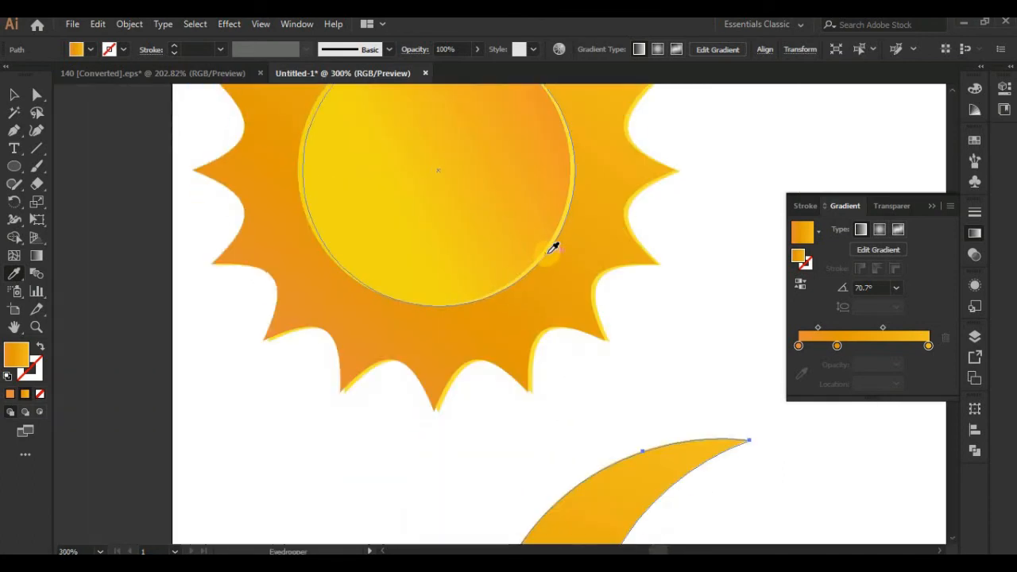
{"action": "left_click", "coordinate": [546, 253]}
- Nudge the yellow crescent right and up so it forms a thin edge along the moon's inner curve, and deselect it
{"action": "left_click_drag", "start_coordinate": [633, 440], "coordinate": [433, 169]}
{"action": "left_click_drag", "start_coordinate": [485, 365], "coordinate": [429, 202]}
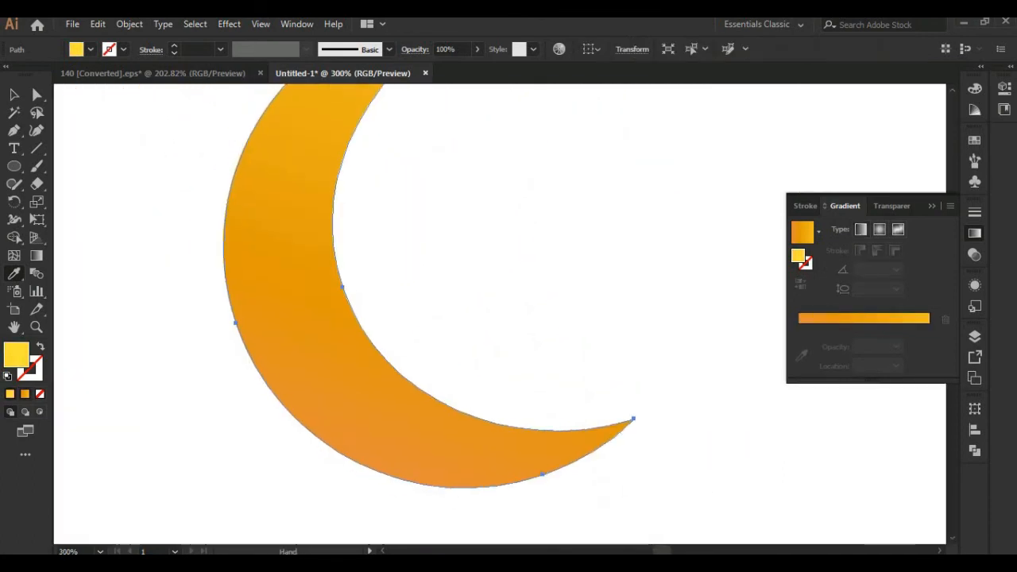
{"action": "left_click", "coordinate": [15, 93]}
{"action": "key", "text": "Right"}
{"action": "key", "text": "Right"}
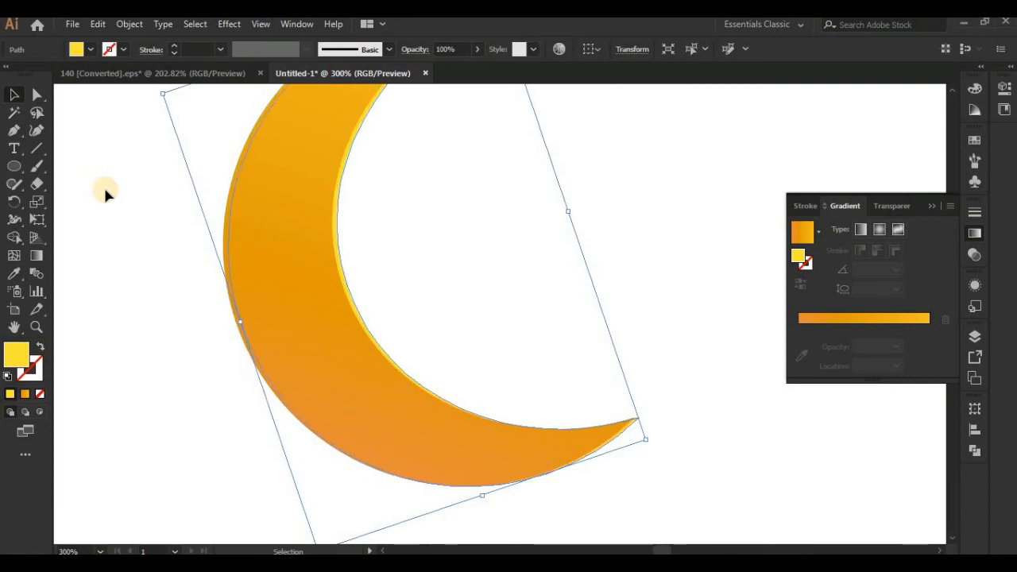
{"action": "key", "text": "Up"}
{"action": "key", "text": "Up"}
{"action": "key", "text": "Right"}
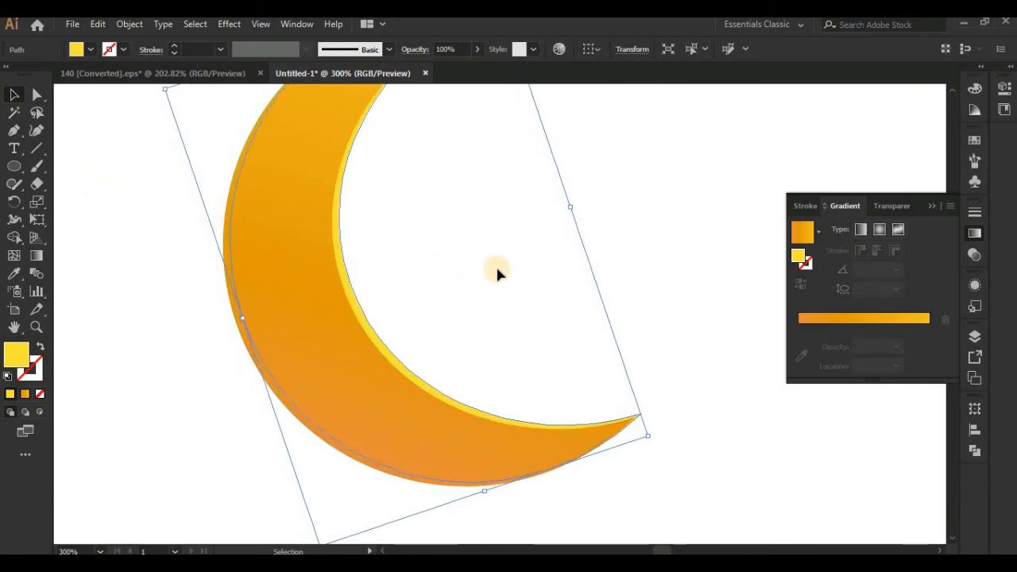
{"action": "left_click", "coordinate": [614, 253]}
- Group the orange crescent with its yellow copy
{"action": "key", "text": "ctrl+minus"}
{"action": "key", "text": "ctrl+minus"}
{"action": "key", "text": "ctrl+minus"}
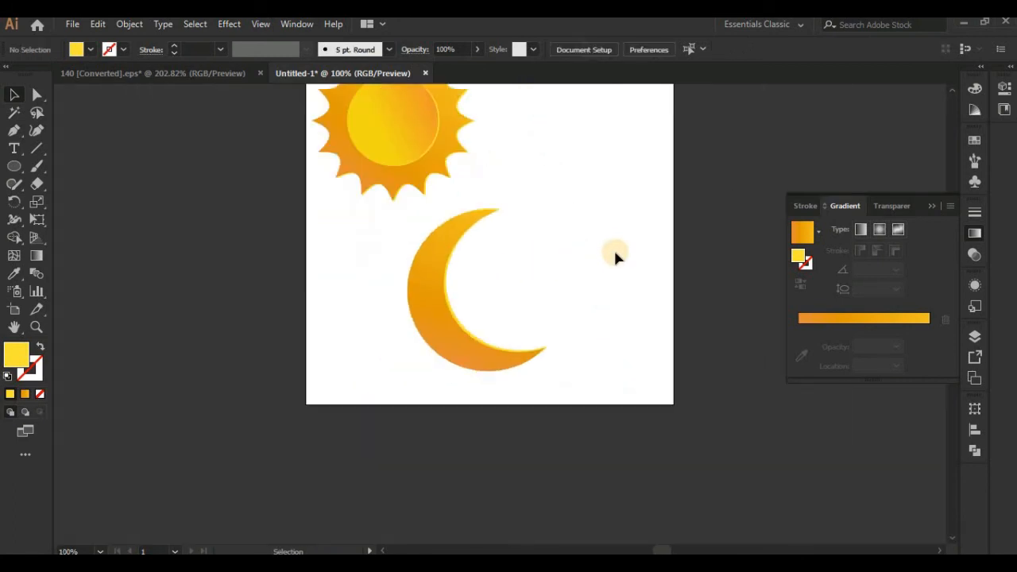
{"action": "left_click_drag", "start_coordinate": [615, 253], "coordinate": [452, 392]}
{"action": "right_click", "coordinate": [453, 352]}
{"action": "left_click", "coordinate": [491, 143]}
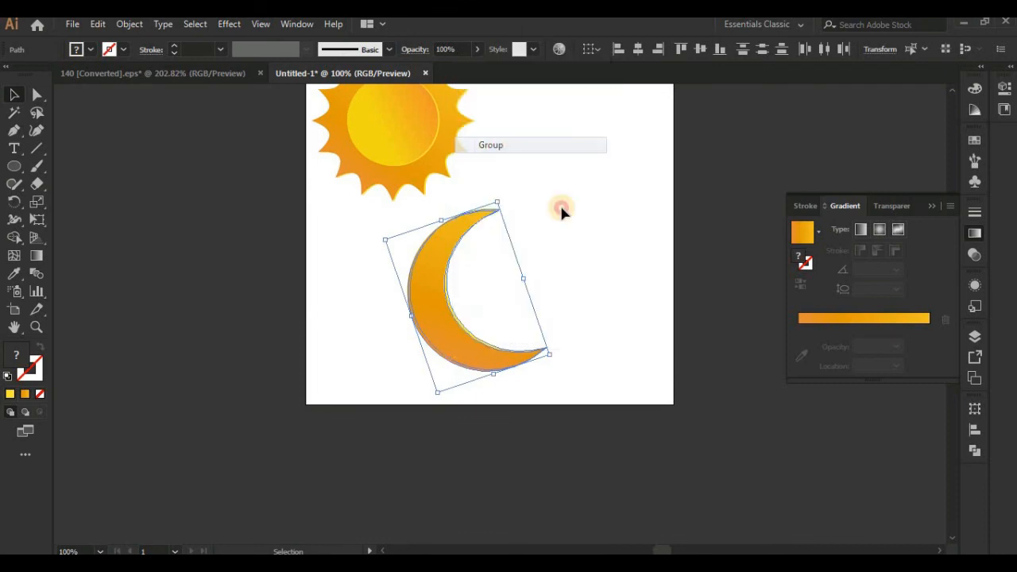
{"action": "left_click", "coordinate": [562, 209]}
- Move the moon group up beside the sun on its right and scale it down slightly
{"action": "left_click_drag", "start_coordinate": [493, 348], "coordinate": [480, 430]}
{"action": "left_click", "coordinate": [478, 437]}
{"action": "left_click_drag", "start_coordinate": [428, 341], "coordinate": [517, 205]}
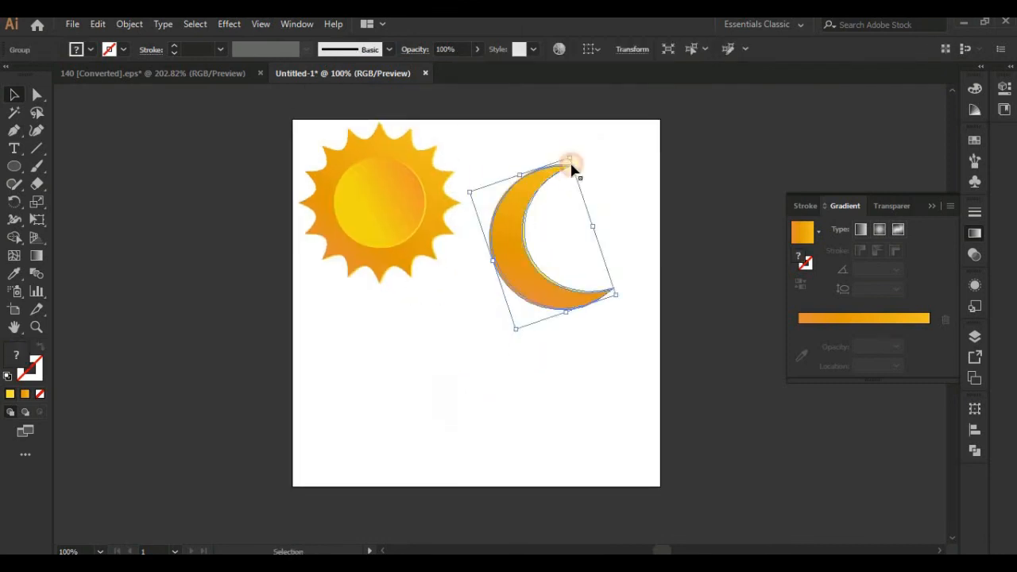
{"action": "left_click_drag", "start_coordinate": [569, 162], "coordinate": [566, 172]}
- Move the sun and moon down to the artboard's vertical middle and shift the sun right about 19 px
{"action": "left_click_drag", "start_coordinate": [409, 198], "coordinate": [408, 298]}
{"action": "left_click_drag", "start_coordinate": [531, 289], "coordinate": [530, 349]}
{"action": "left_click_drag", "start_coordinate": [402, 323], "coordinate": [416, 322]}
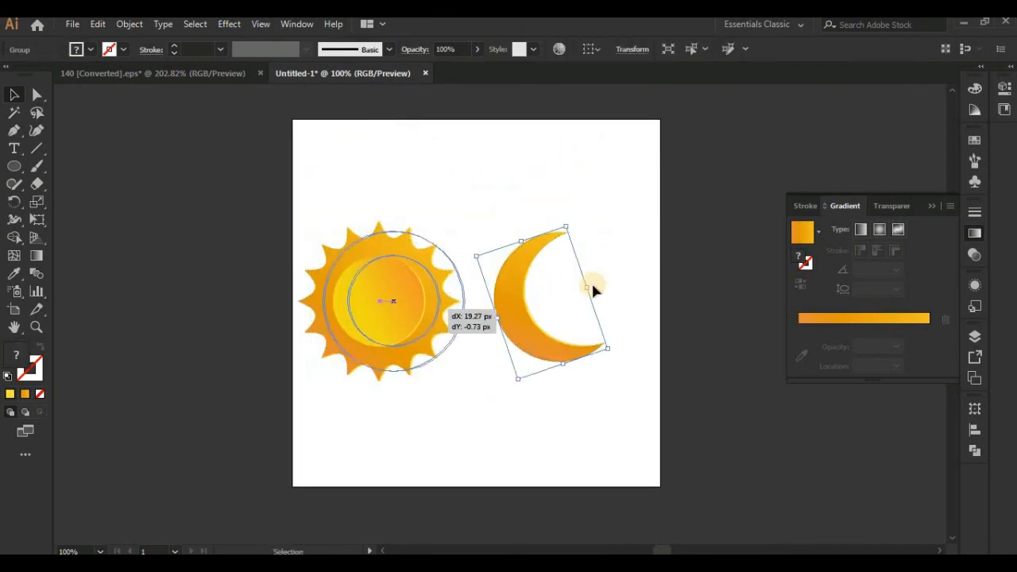
{"action": "left_click", "coordinate": [592, 281]}
- Create a 500 × 500 px rectangle and move it to cover the artboard exactly
{"action": "left_click_drag", "start_coordinate": [24, 166], "coordinate": [77, 170]}
{"action": "left_click", "coordinate": [293, 182]}
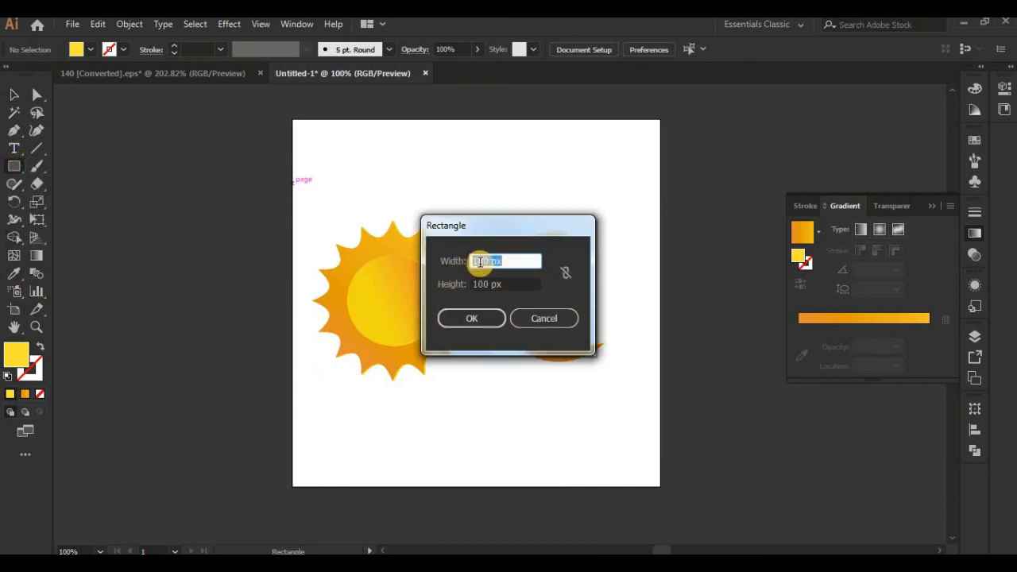
{"action": "left_click", "coordinate": [507, 284]}
{"action": "type", "text": "500"}
{"action": "left_click", "coordinate": [472, 318]}
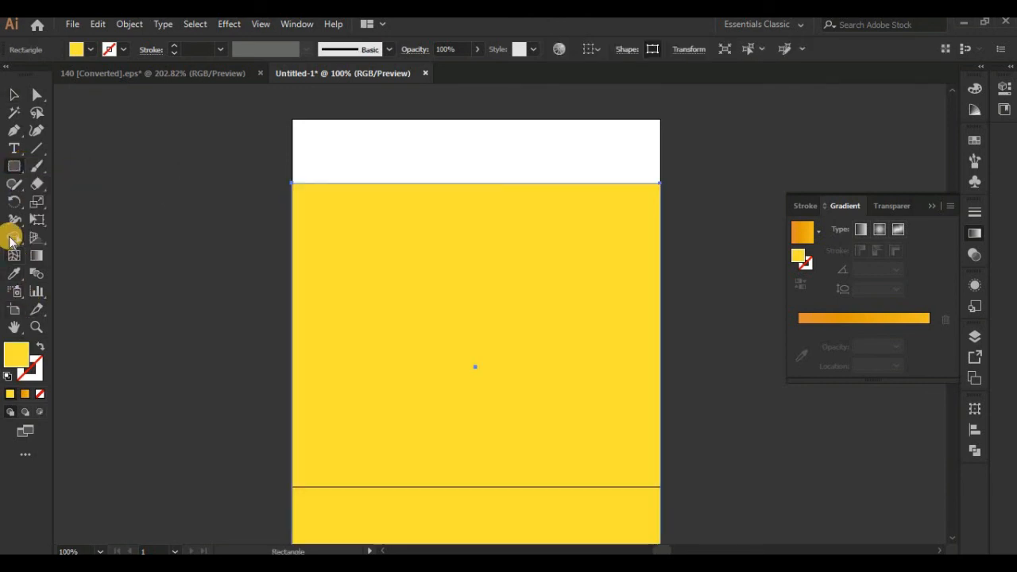
{"action": "key", "text": "v"}
{"action": "left_click_drag", "start_coordinate": [514, 354], "coordinate": [515, 292]}
- Send the rectangle behind the sun and moon and fill it with the black swatch
{"action": "right_click", "coordinate": [515, 293]}
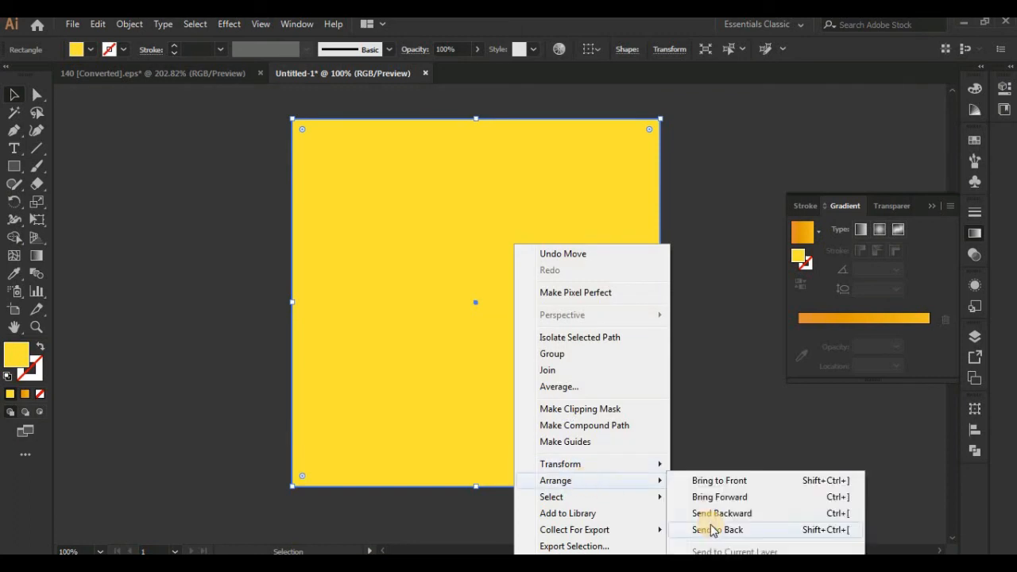
{"action": "left_click", "coordinate": [702, 545]}
{"action": "left_click", "coordinate": [975, 141]}
{"action": "left_click", "coordinate": [819, 181]}
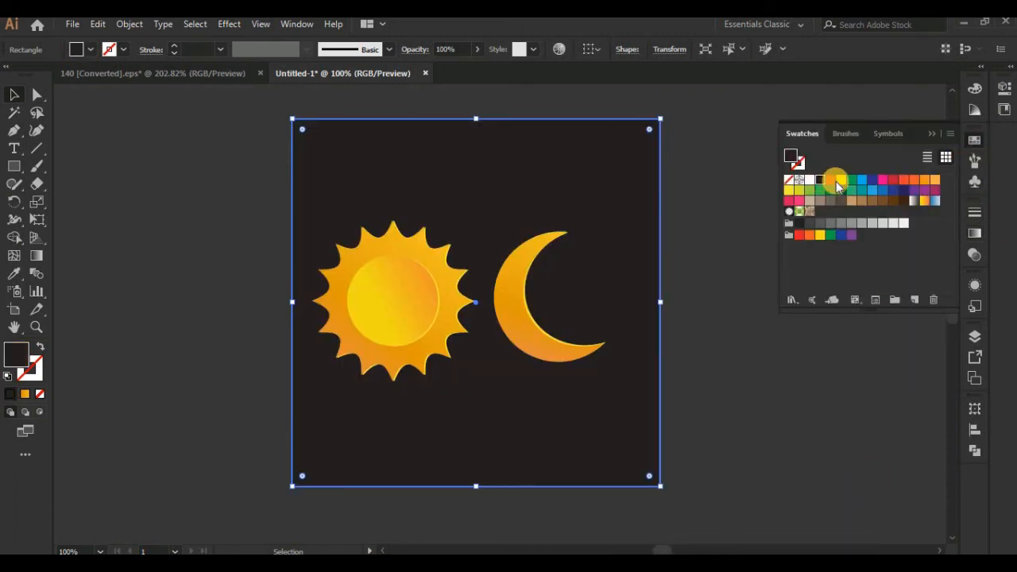